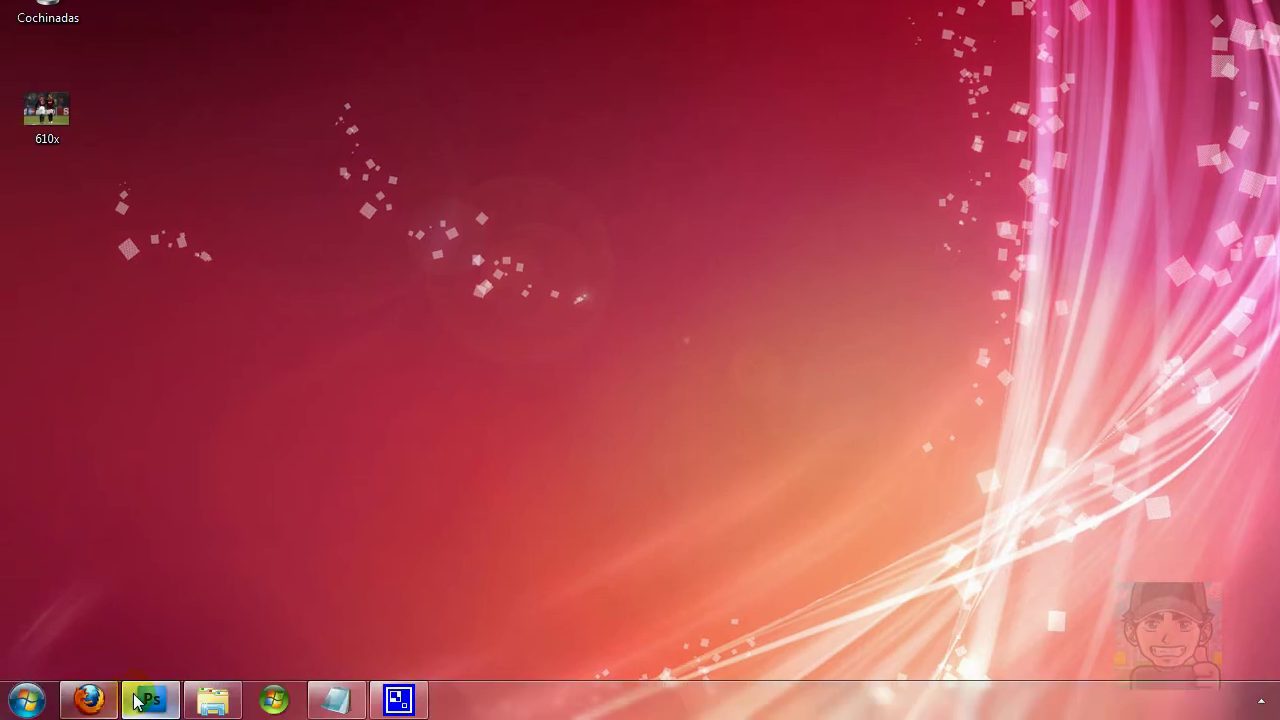
Step: Restore the empty Photoshop CS4 window from the taskbar
left_click(140, 700)
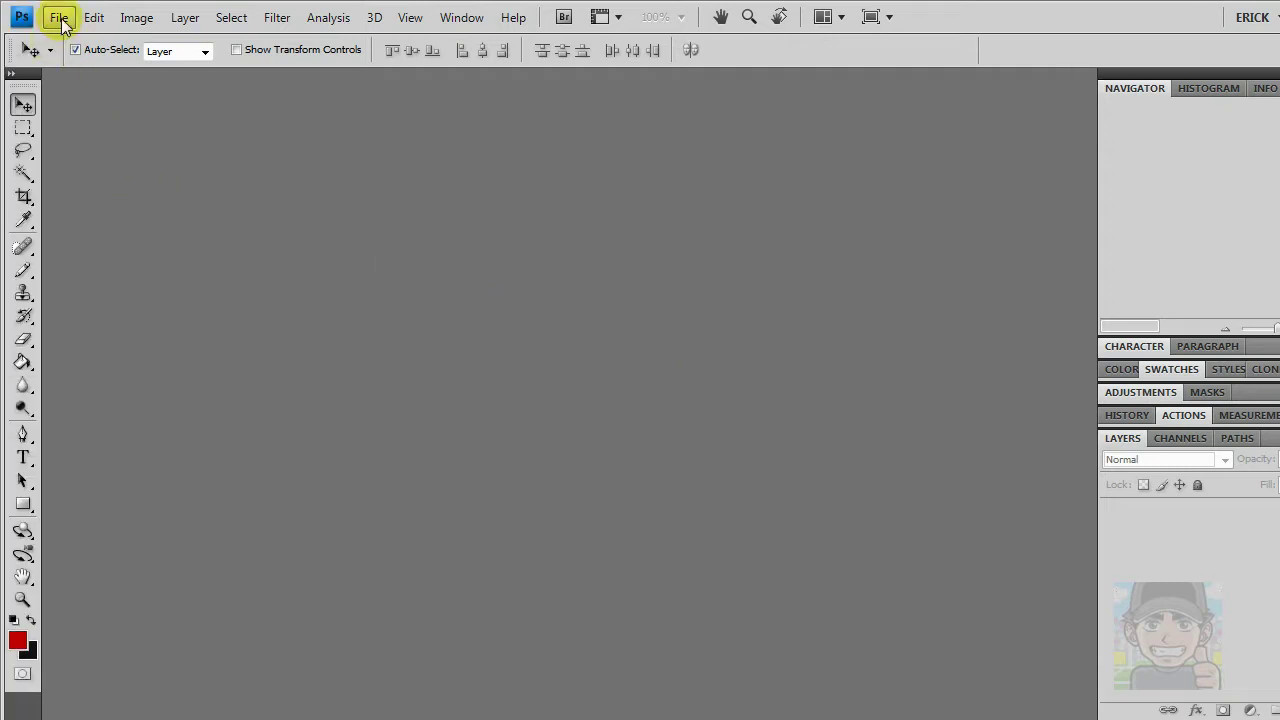
Step: Open 610x.jpg from the Escritorio and switch off the Move tool's Auto-Select
left_click(60, 18)
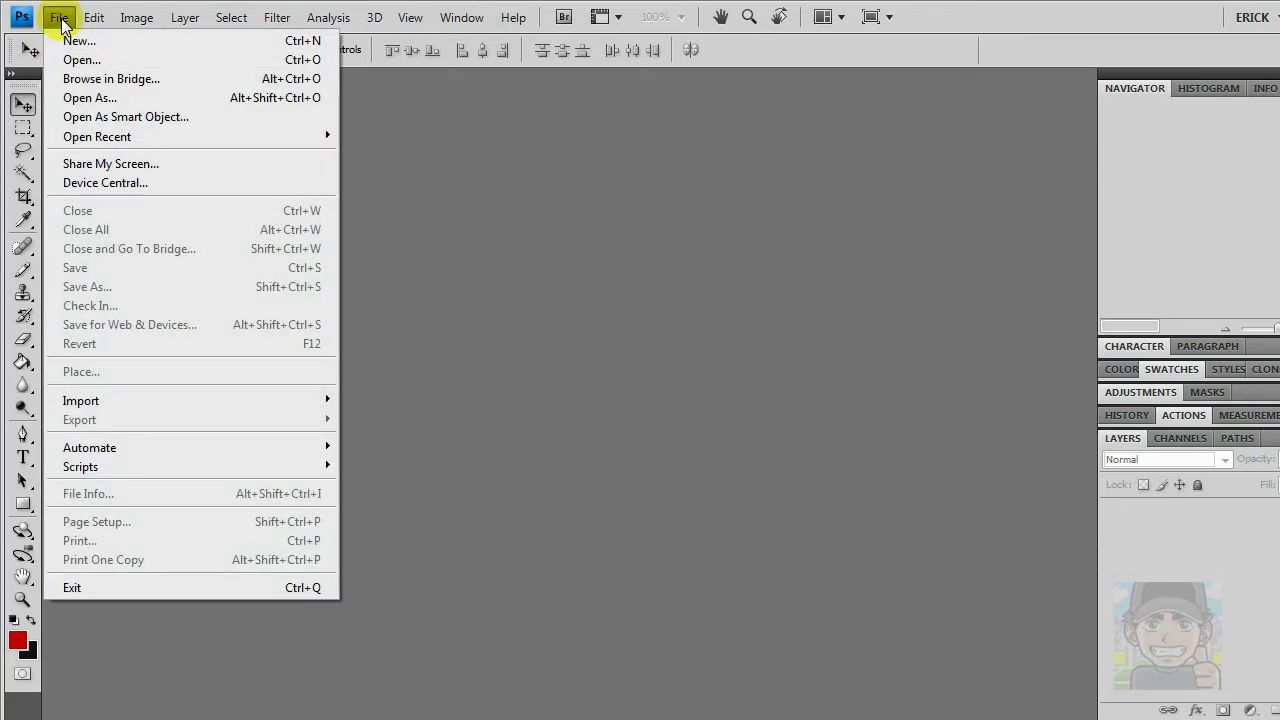
left_click(80, 59)
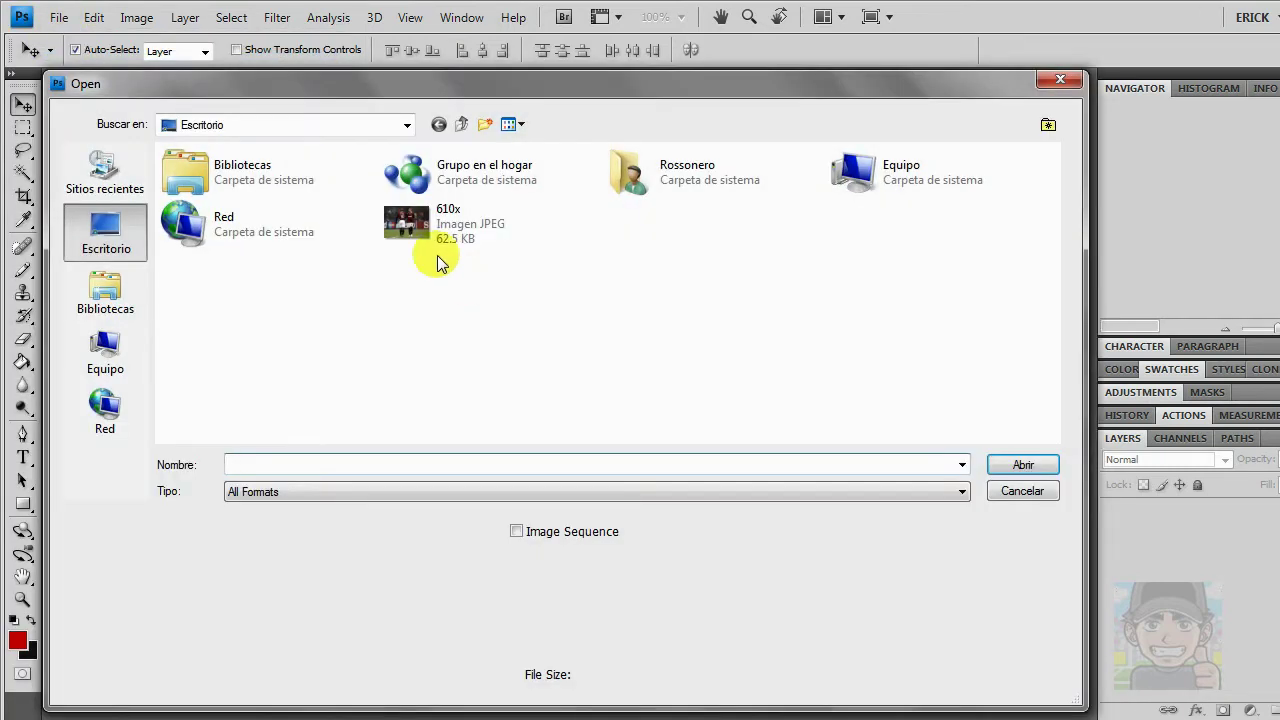
left_click(440, 228)
left_click(1020, 465)
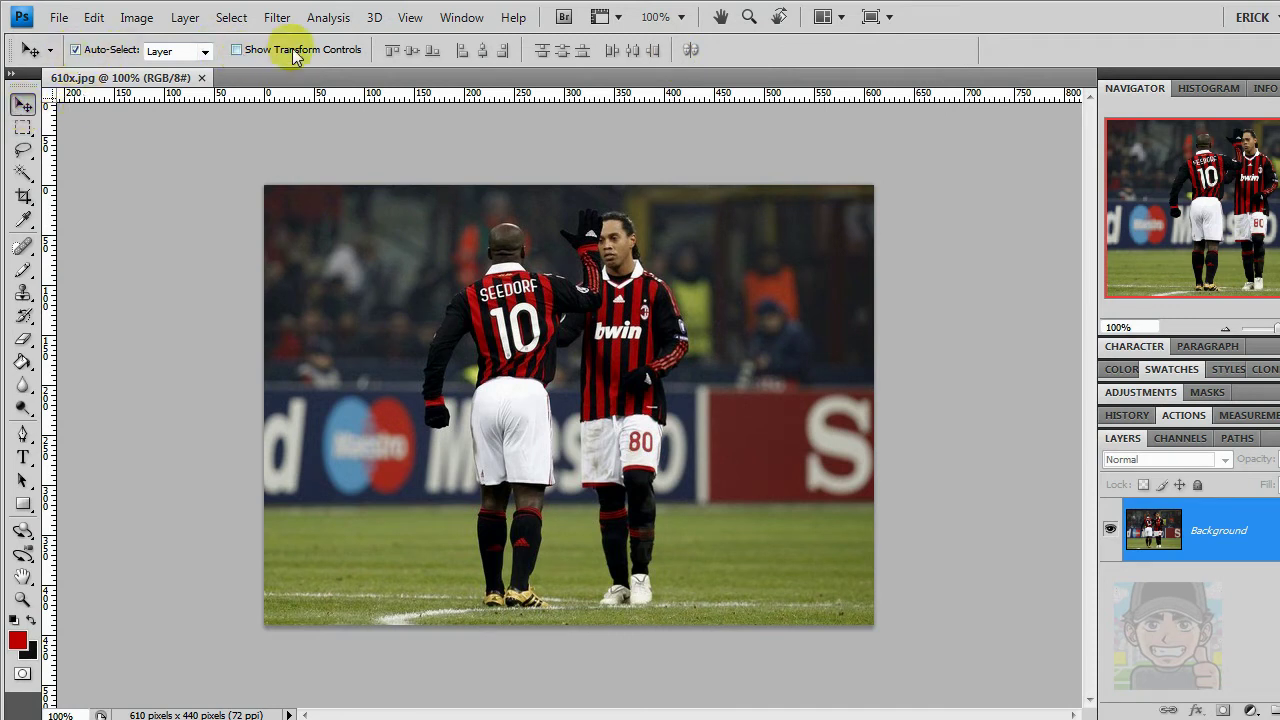
left_click(75, 50)
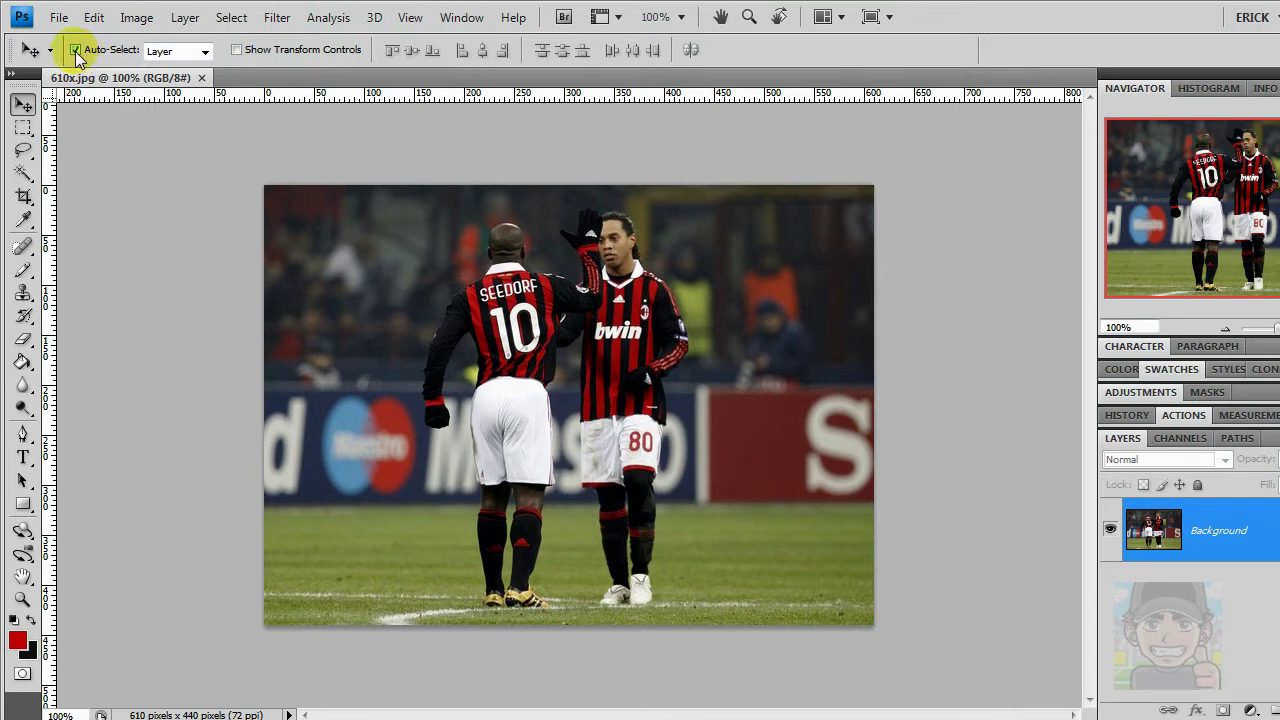
Step: Re-enable Auto-Select and set its target to Layer instead of Group
left_click(76, 50)
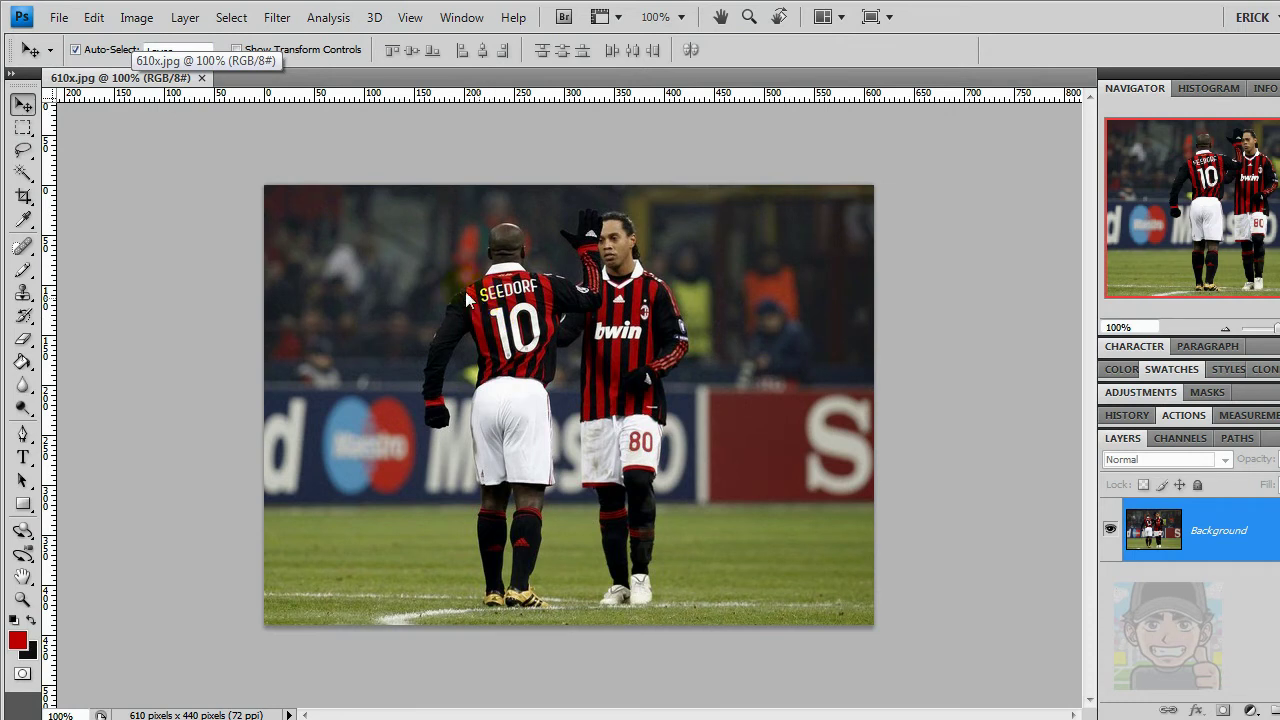
left_click(163, 52)
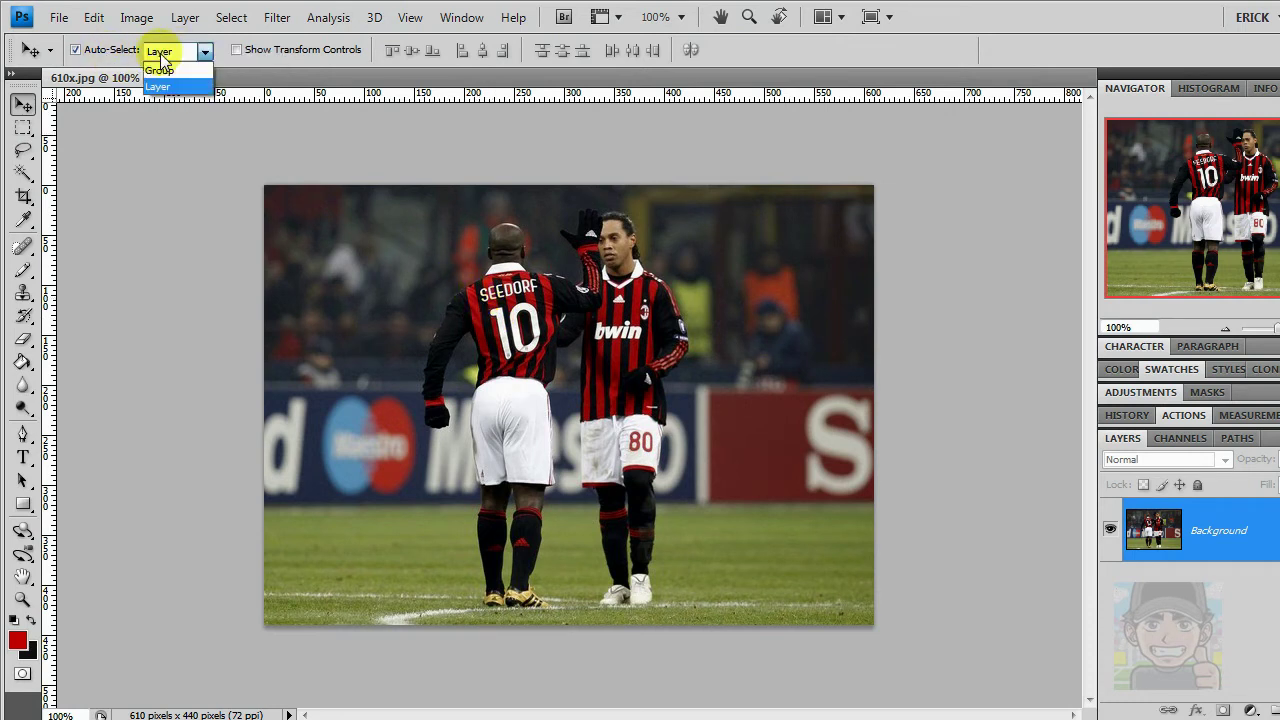
left_click(163, 70)
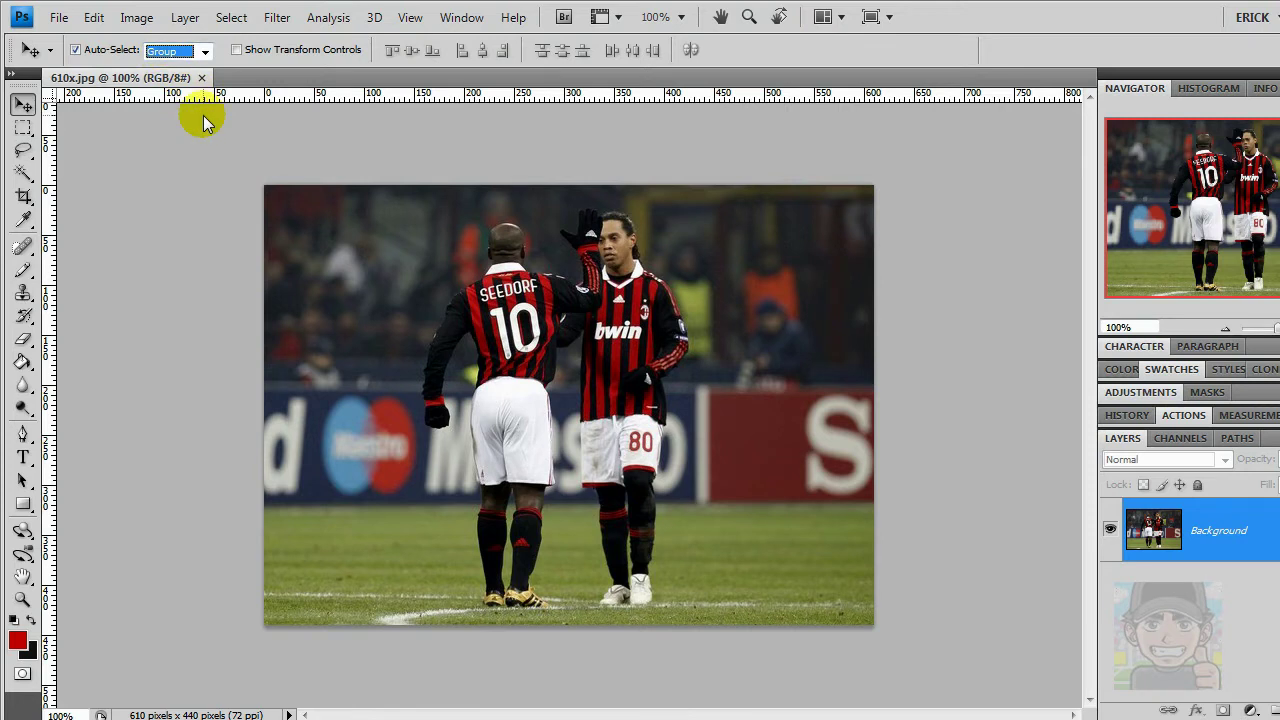
left_click(187, 54)
left_click(163, 62)
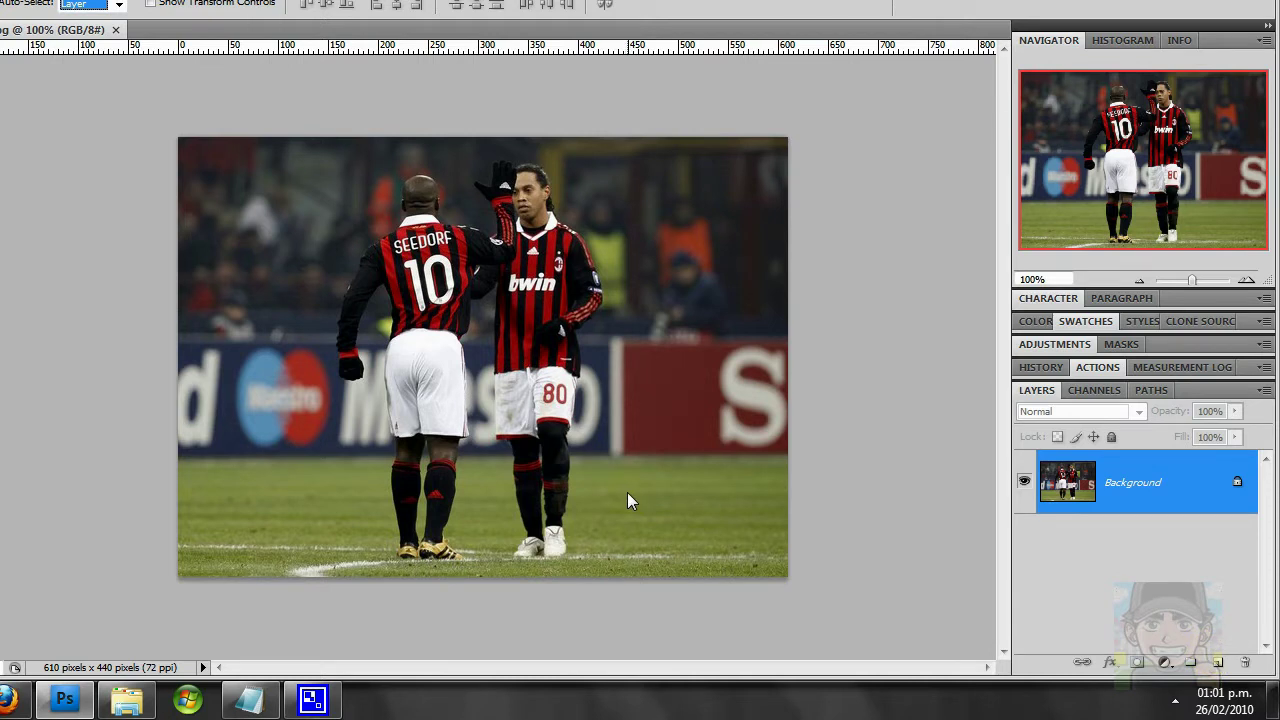
Step: Duplicate the photo twice with Ctrl+J, creating Layer 1 and Layer 1 copy
key("ctrl+j")
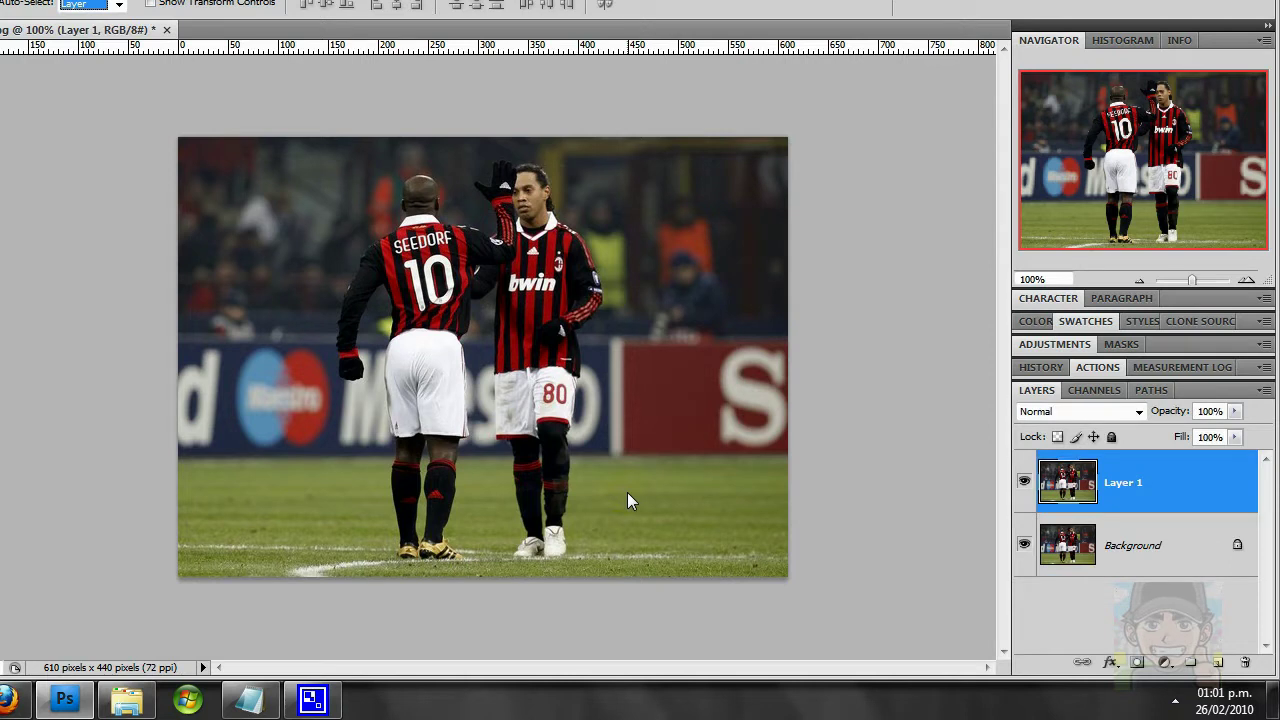
key("ctrl+j")
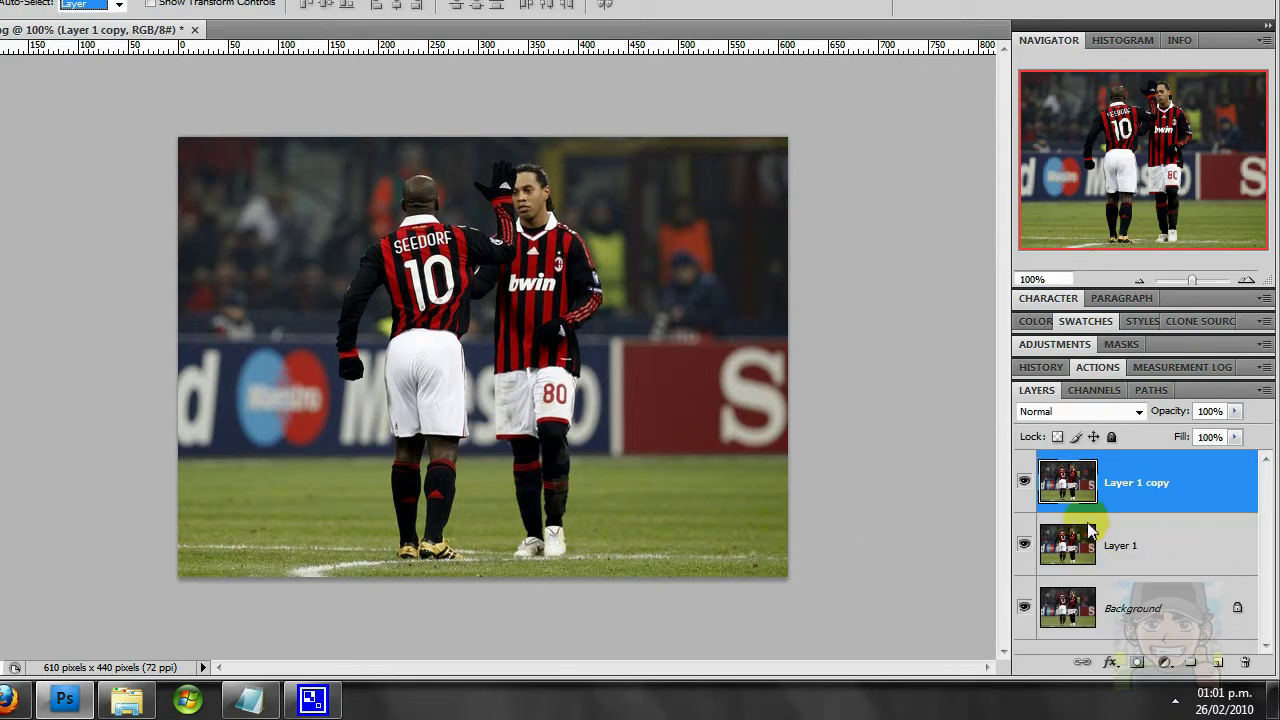
left_click(1122, 546)
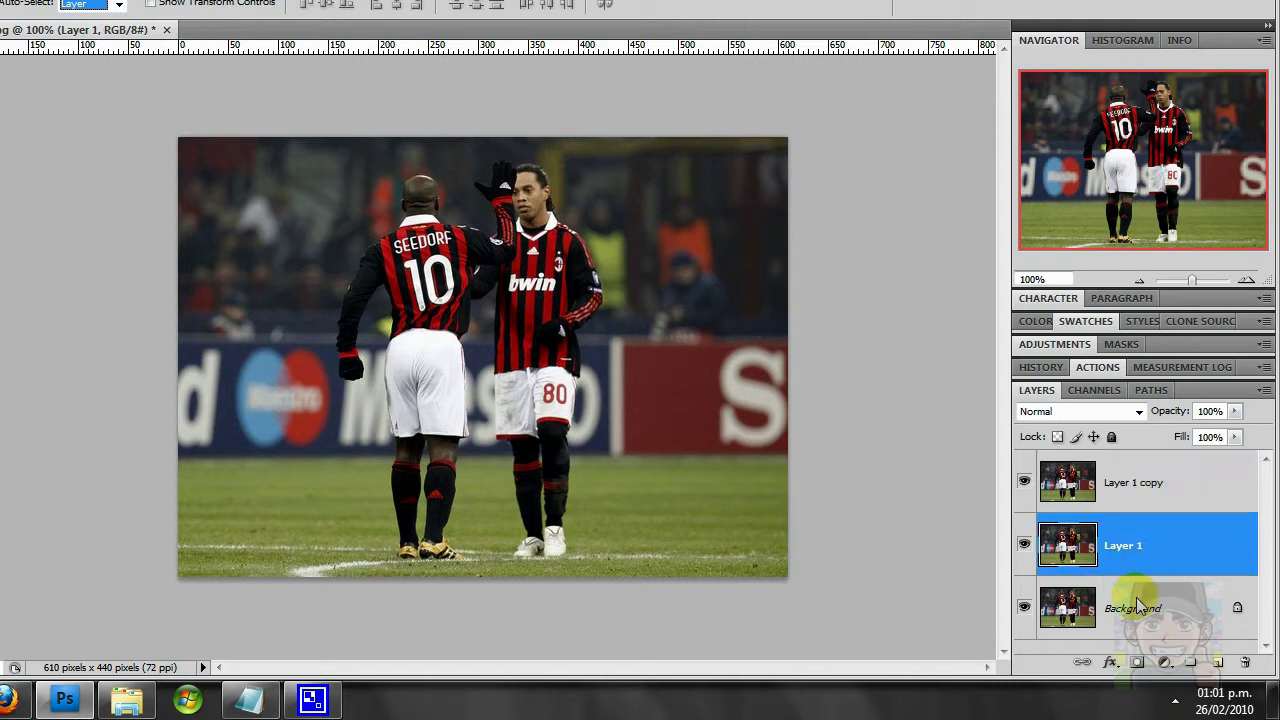
left_click(1138, 607)
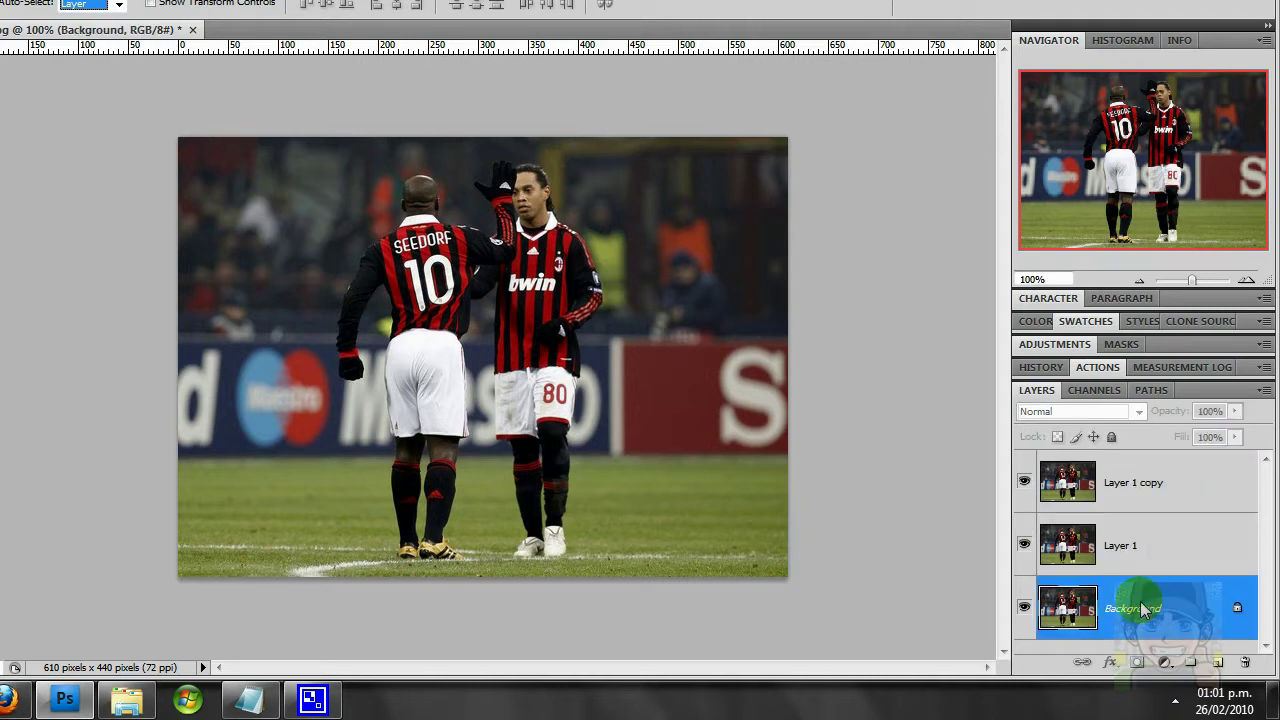
Step: Duplicate the Background layer into Background copy, then select Layer 1 copy
left_click_drag(1142, 608, 1221, 667)
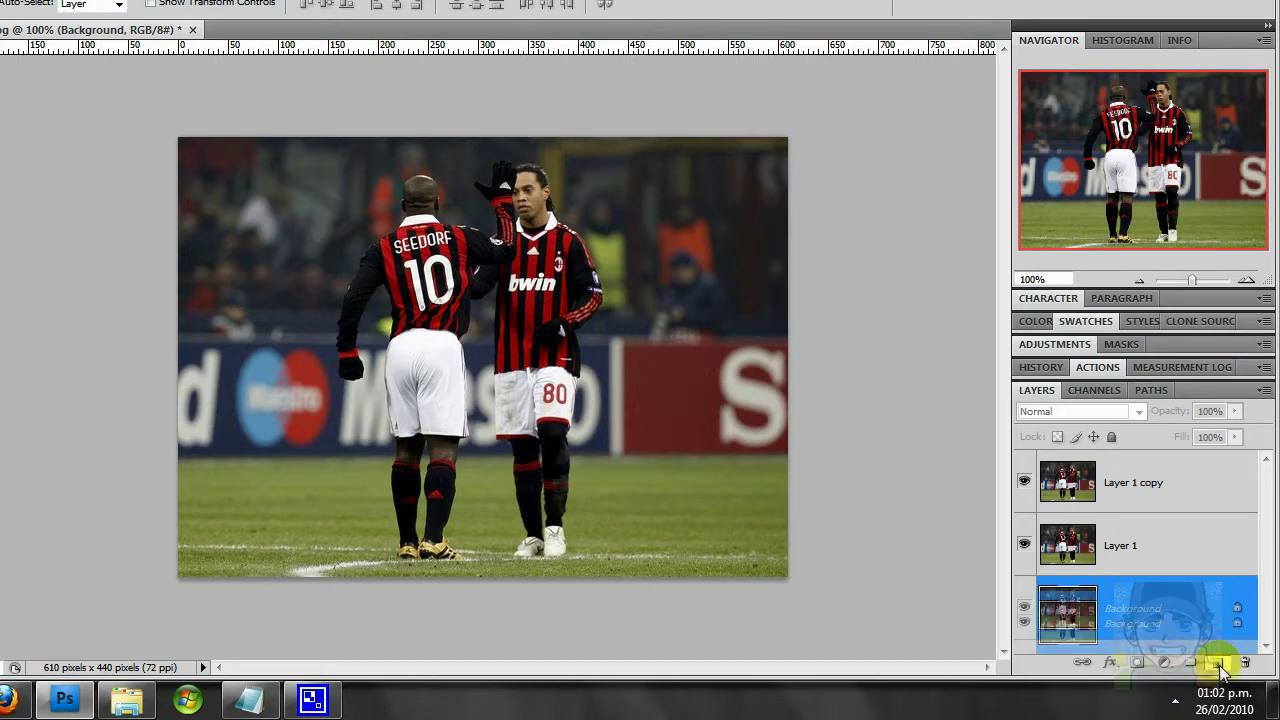
left_click_drag(1221, 670, 1219, 665)
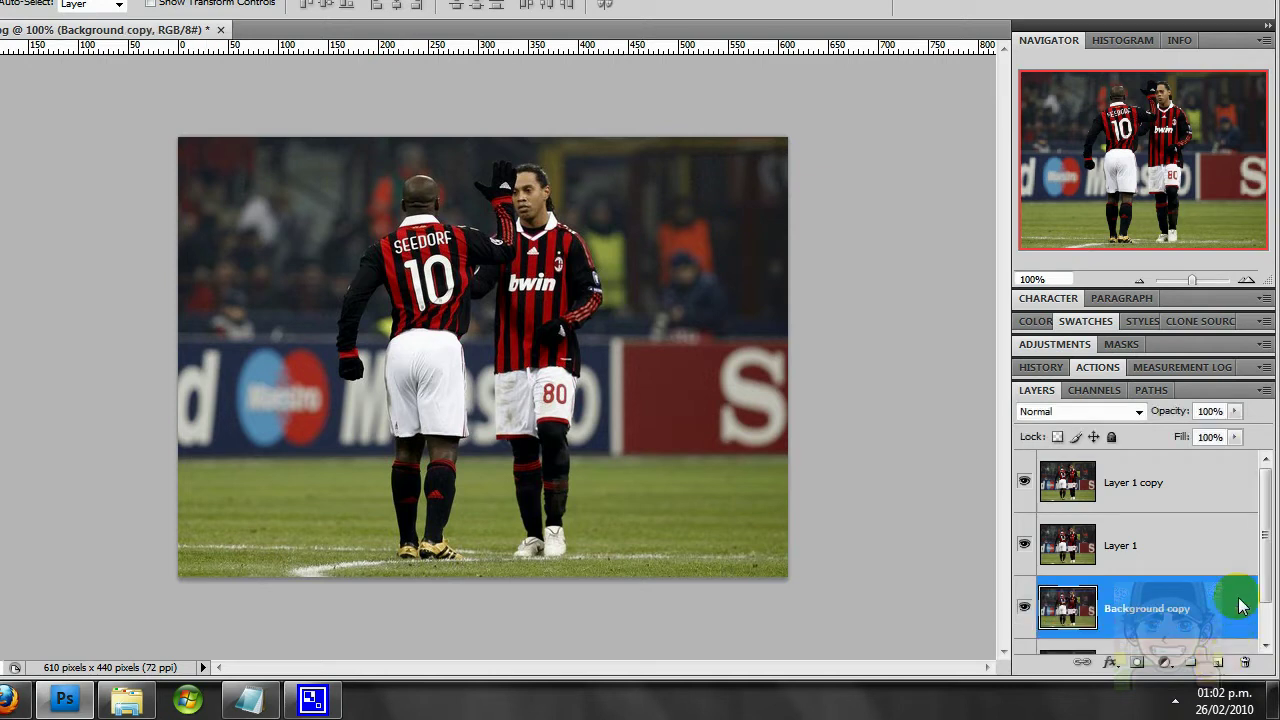
scroll(1145, 608, "down", 1)
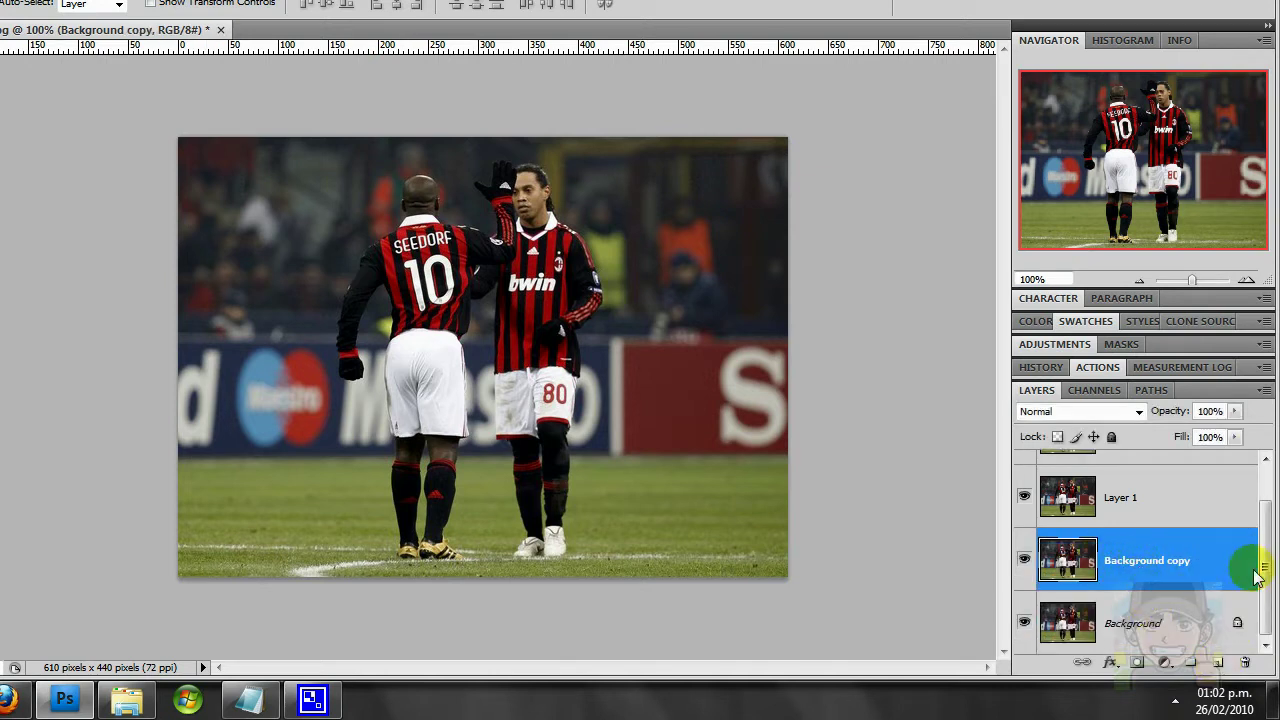
left_click_drag(1264, 570, 1268, 533)
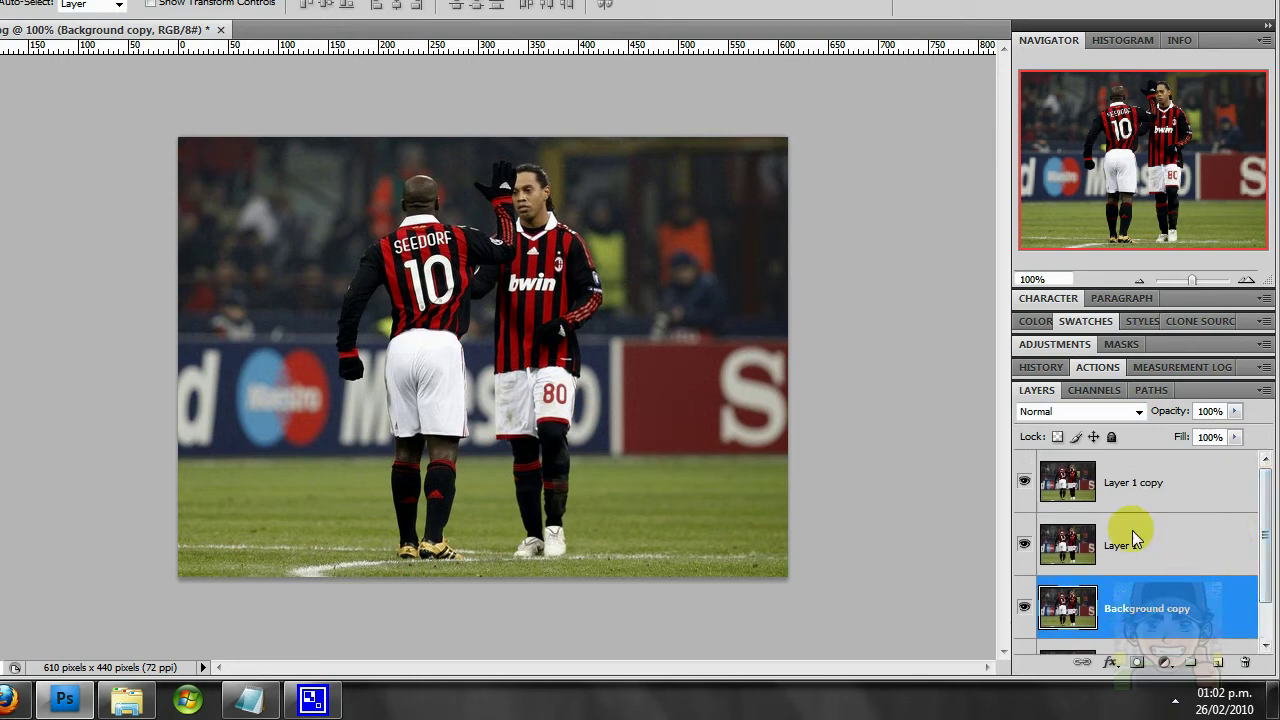
left_click(1130, 495)
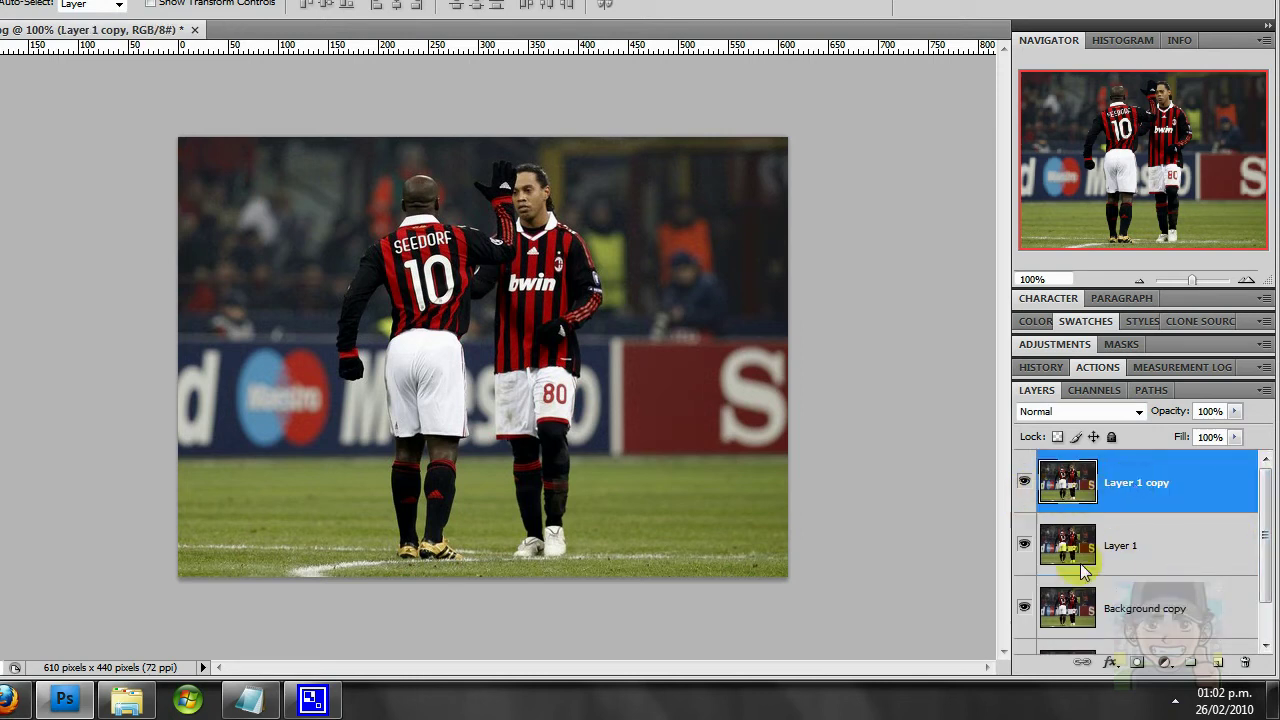
scroll(1132, 568, "down", 1)
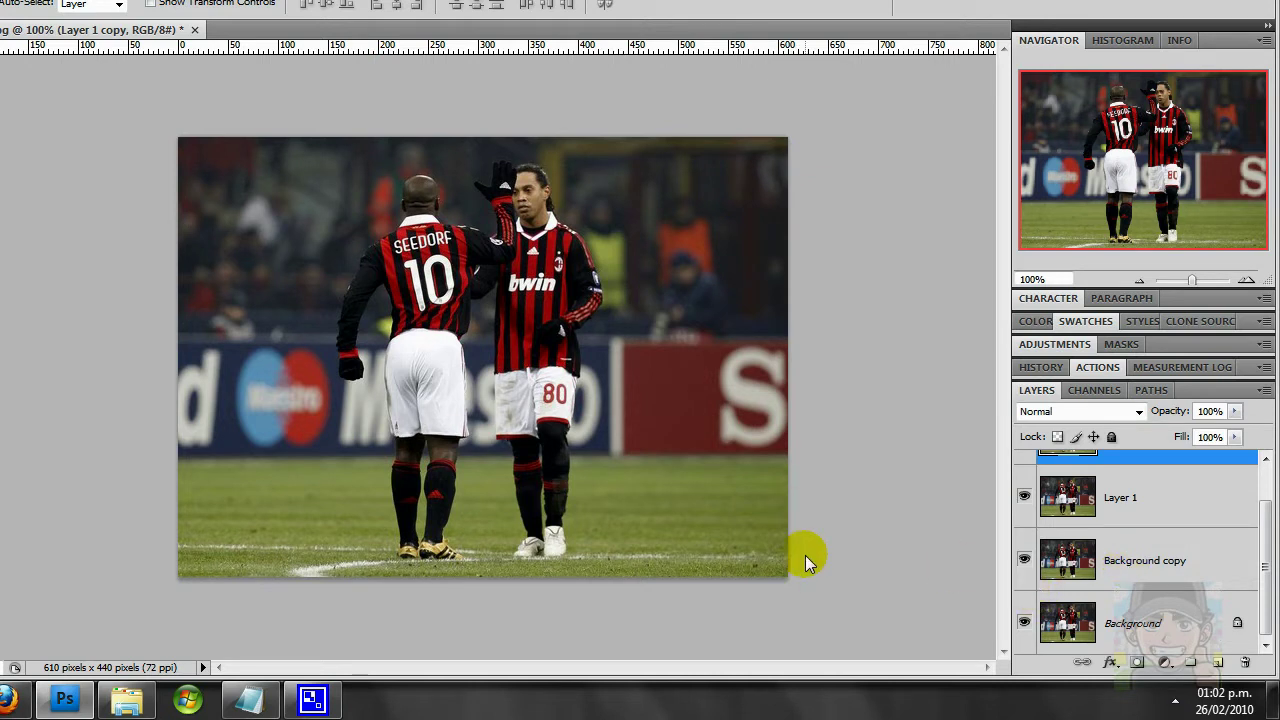
Step: Scale Layer 1 copy to 32.2% as a small inset in the middle of the photo
key("ctrl+t")
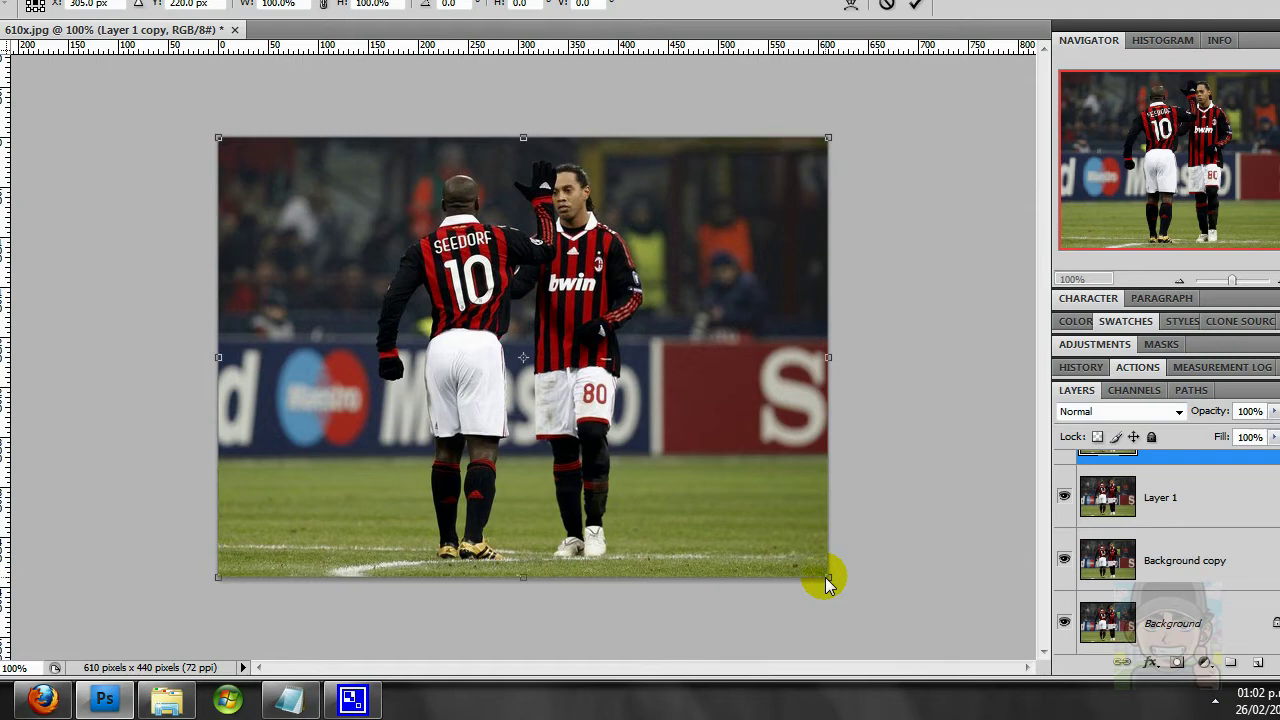
left_click_drag(826, 578, 677, 469)
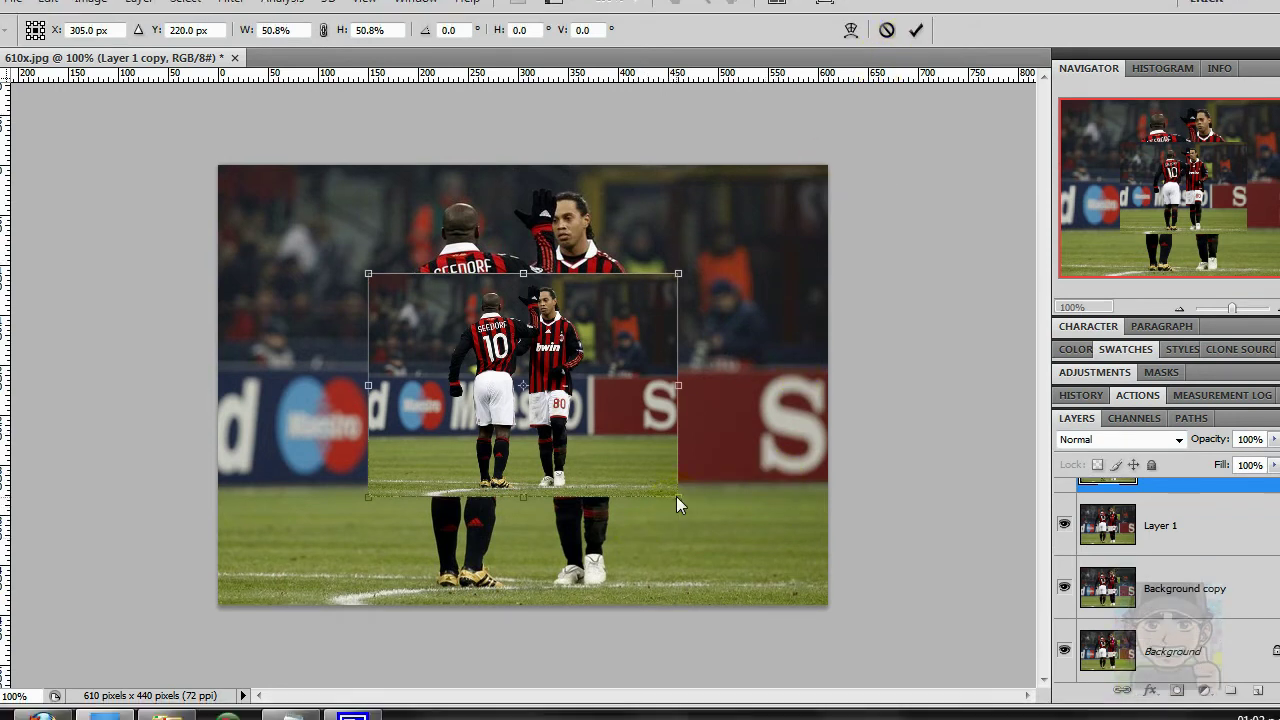
mouse_move(676, 496)
left_mouse_down()
mouse_move(506, 354)
mouse_move(603, 490)
mouse_move(652, 484)
left_mouse_up()
left_click(886, 30)
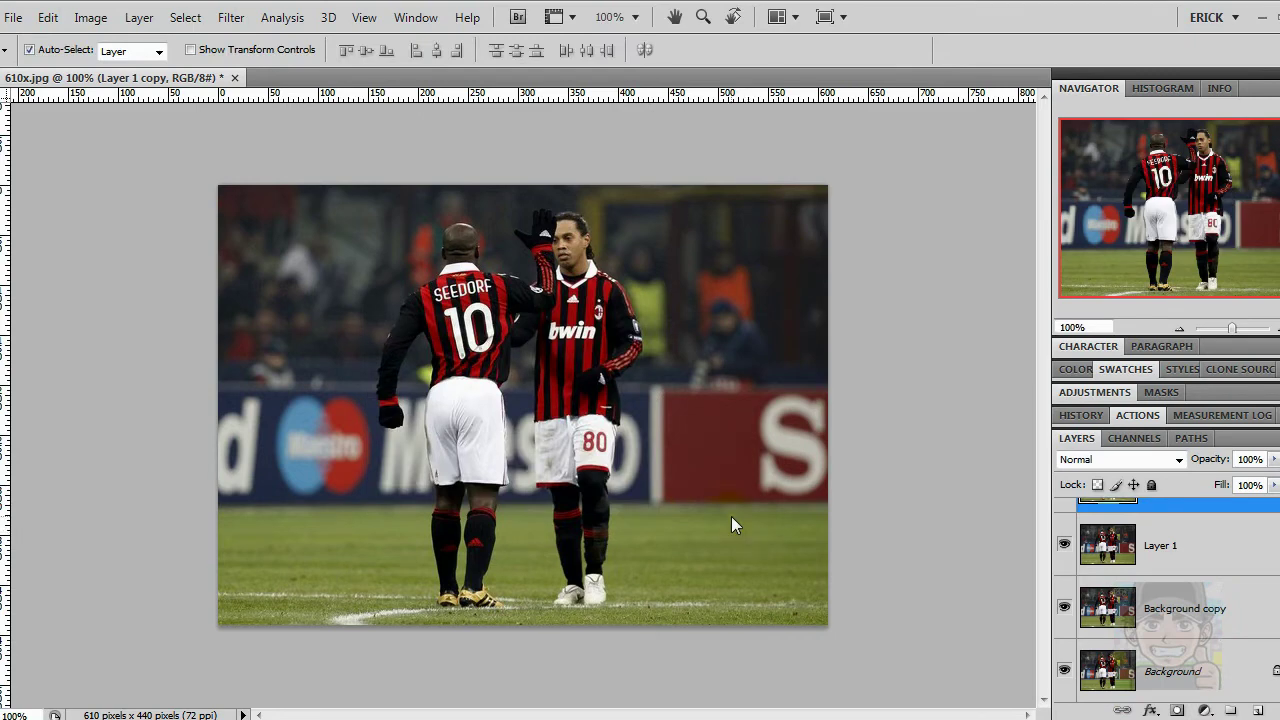
key("ctrl+t")
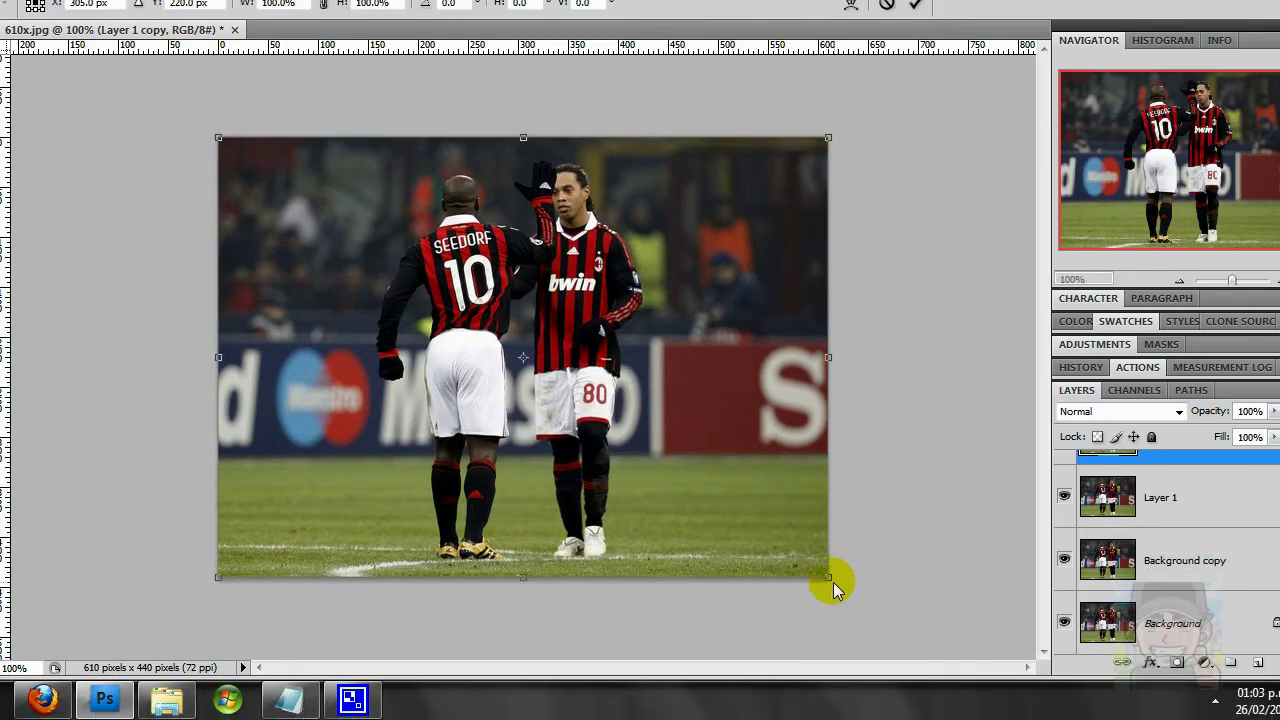
mouse_move(833, 582)
left_mouse_down()
mouse_move(727, 530)
mouse_move(616, 441)
left_mouse_up()
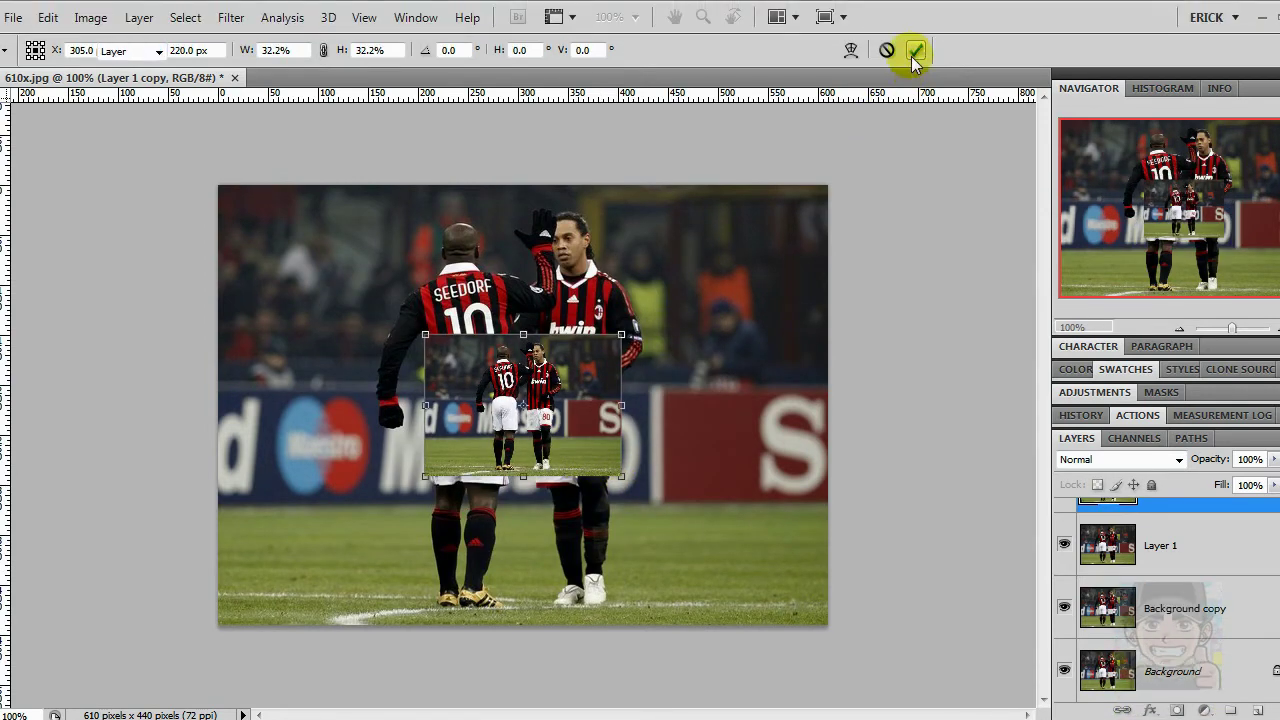
left_click(914, 54)
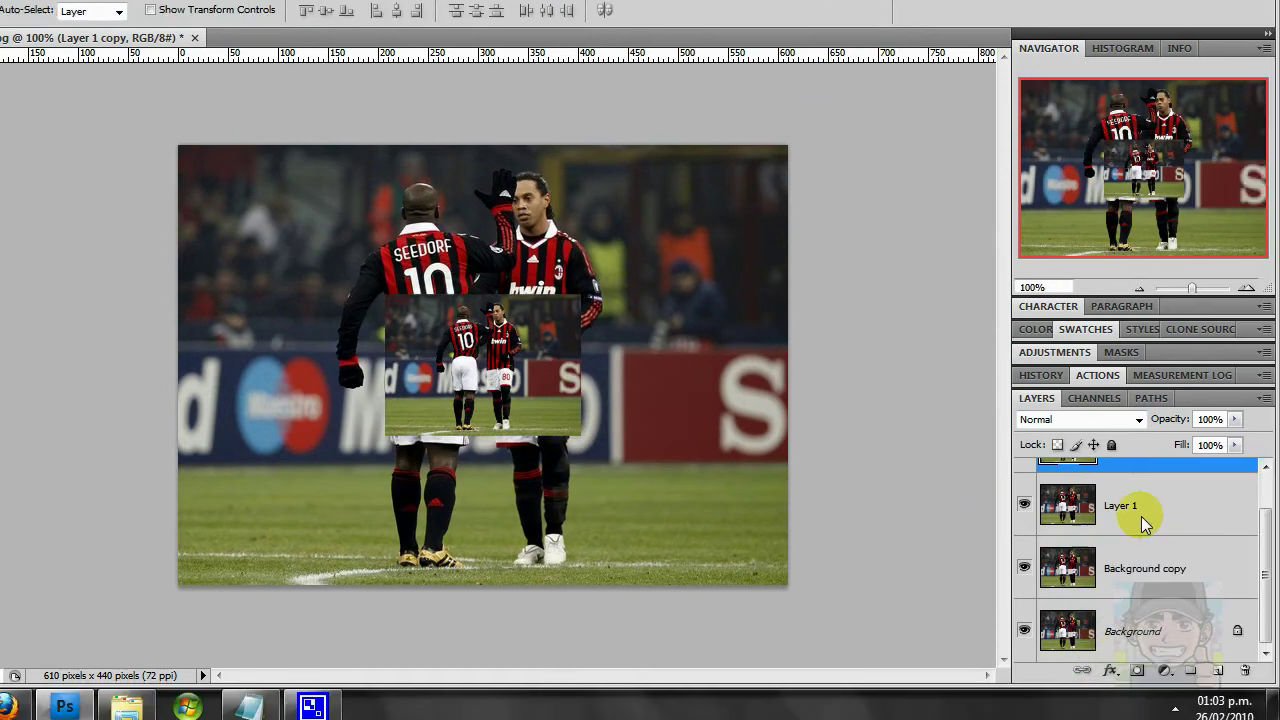
Step: Scale Layer 1 to about 31.7% into the photo's top-left corner
left_click(1170, 550)
key("ctrl+t")
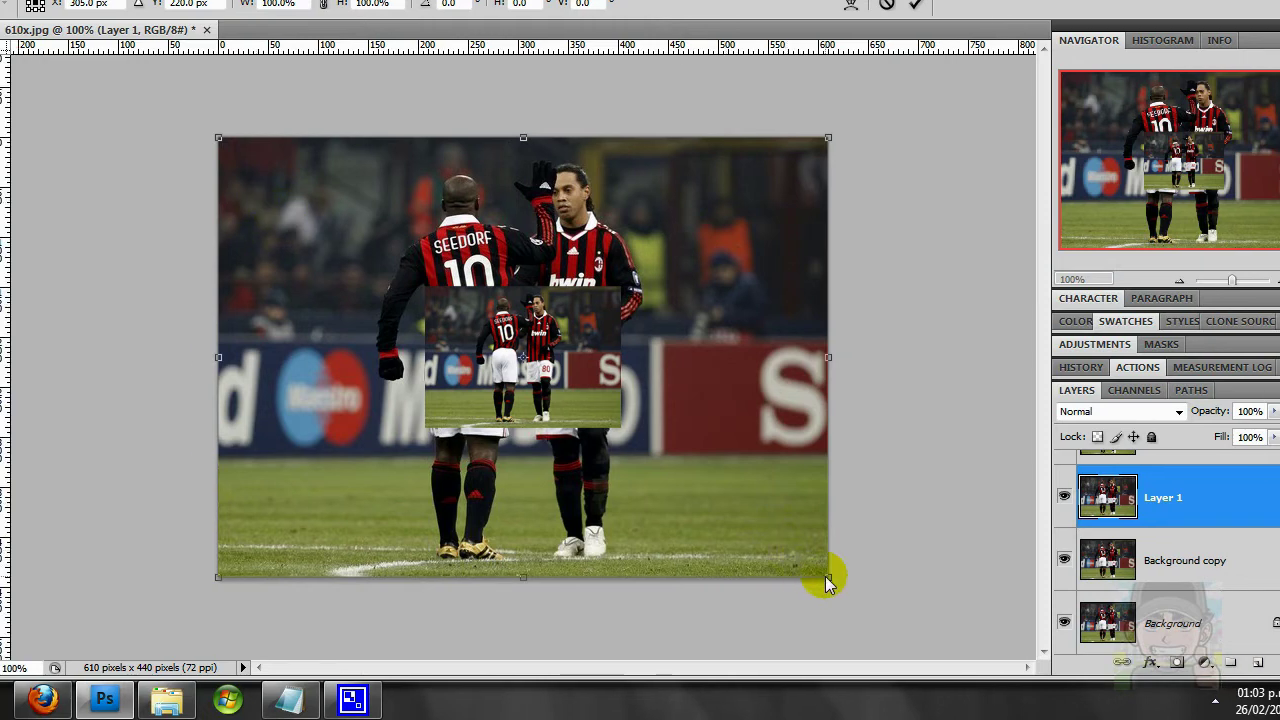
left_click_drag(828, 580, 395, 298)
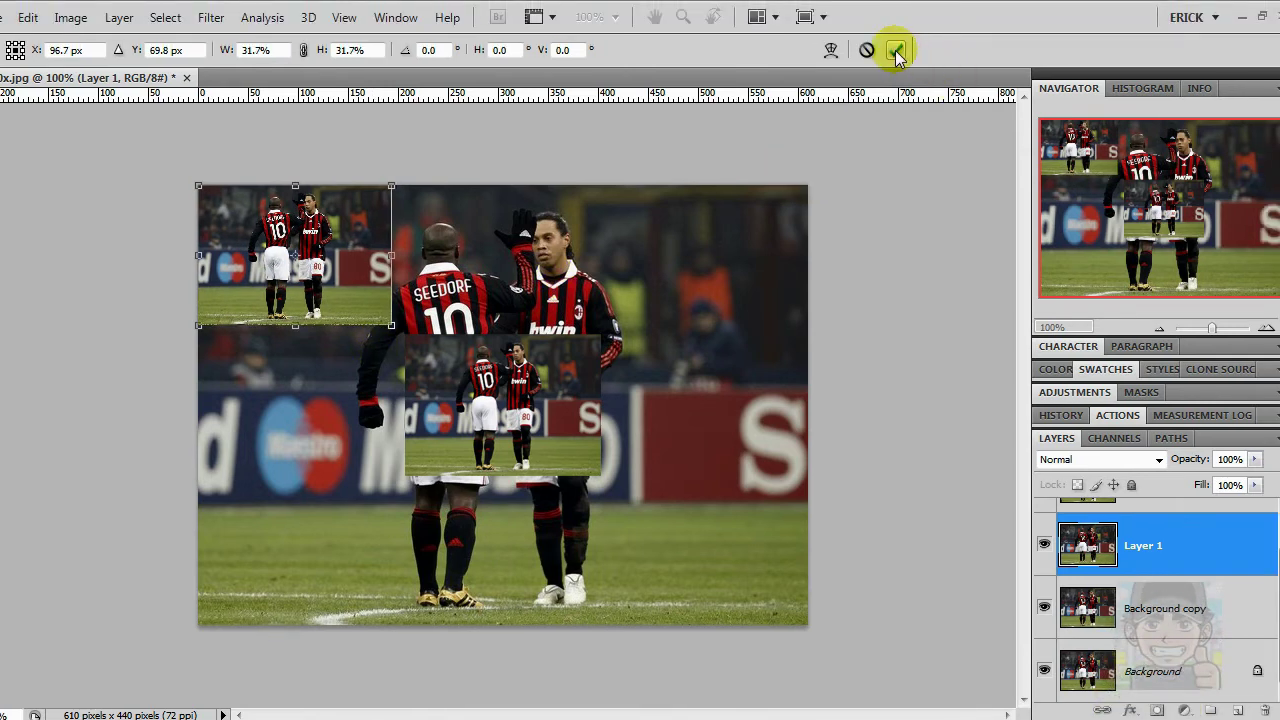
left_click(897, 55)
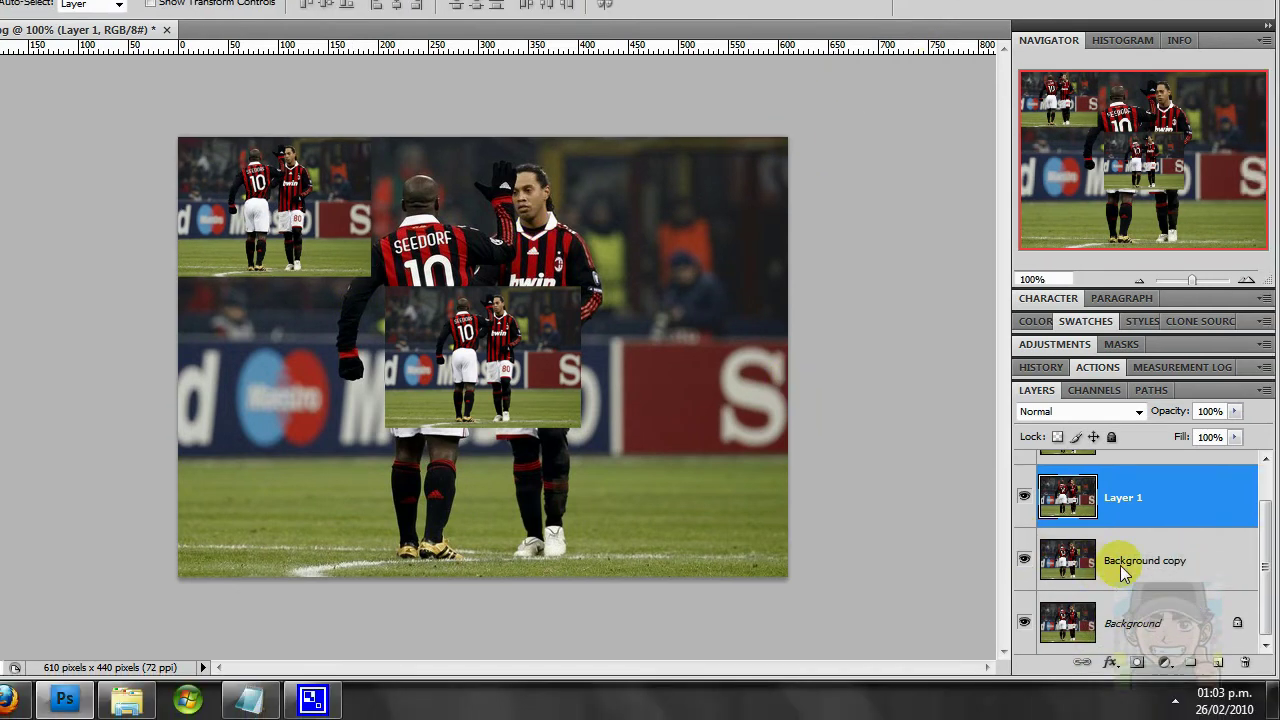
left_click(1145, 608)
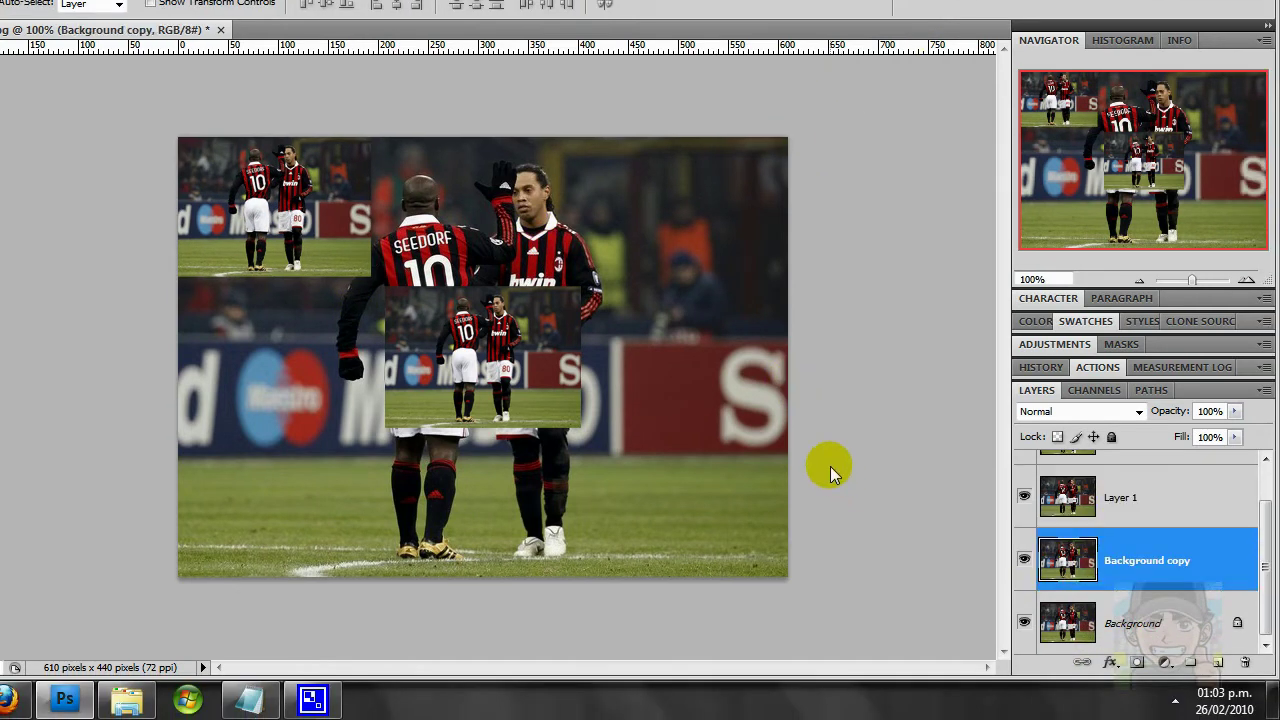
Step: Scale Background copy to about 30.7% as an inset in the top-right corner
key("ctrl+t")
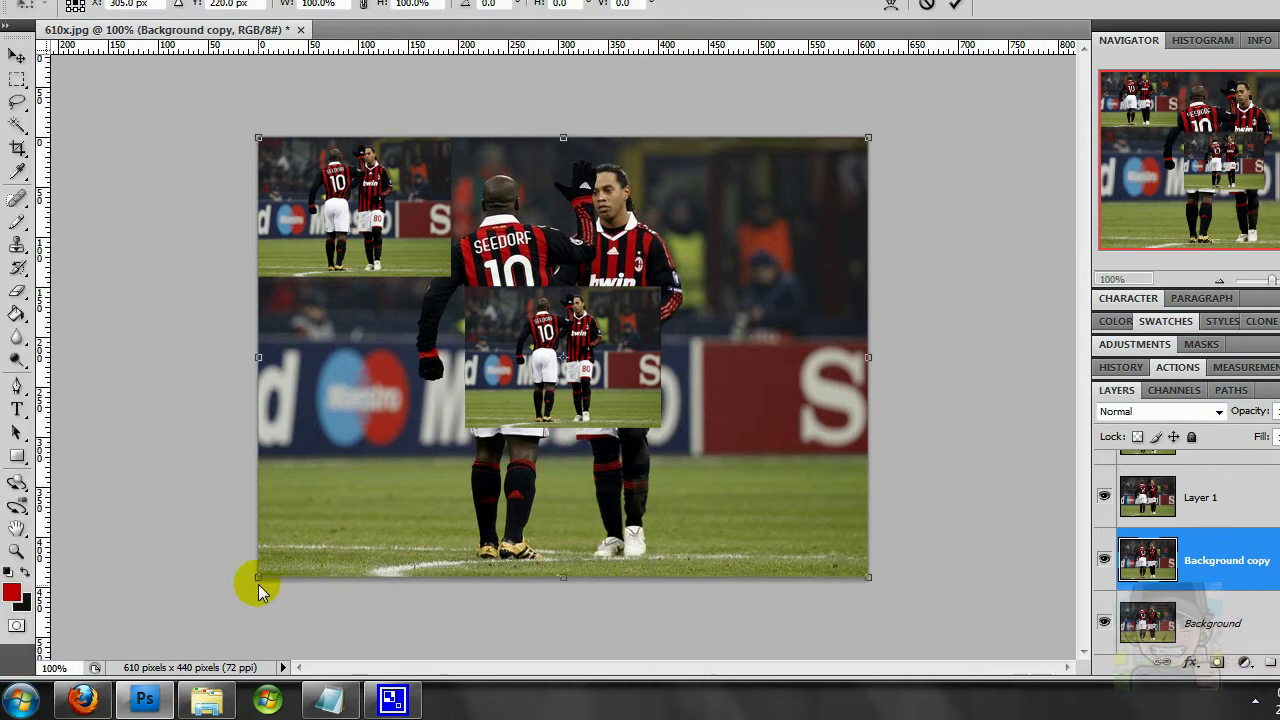
mouse_move(258, 589)
left_mouse_down()
mouse_move(701, 317)
mouse_move(689, 322)
left_mouse_up()
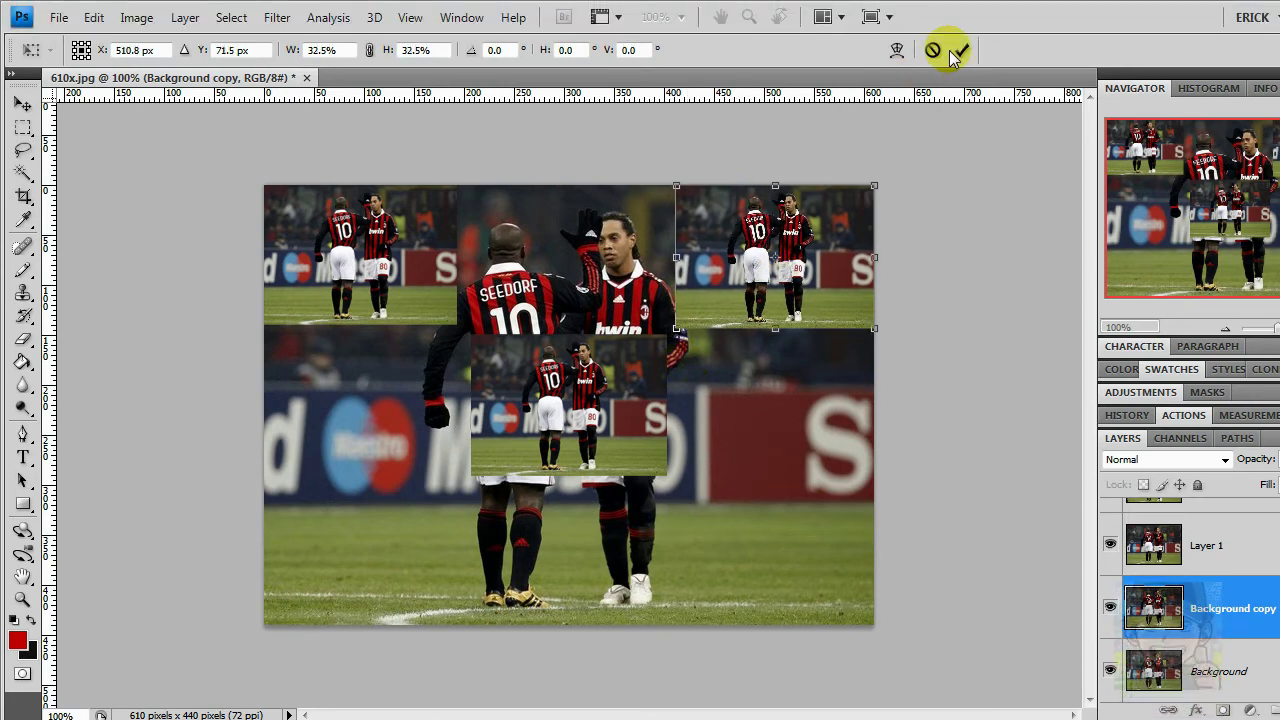
left_click(960, 50)
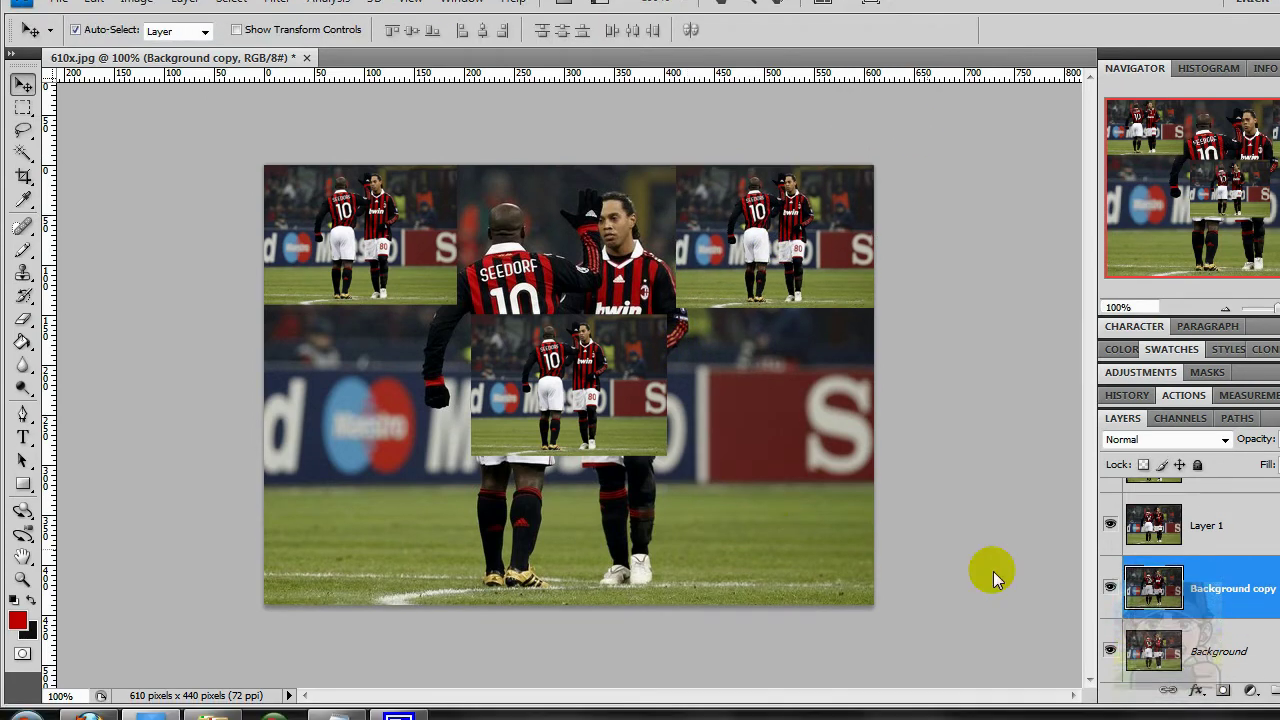
left_click(1160, 671)
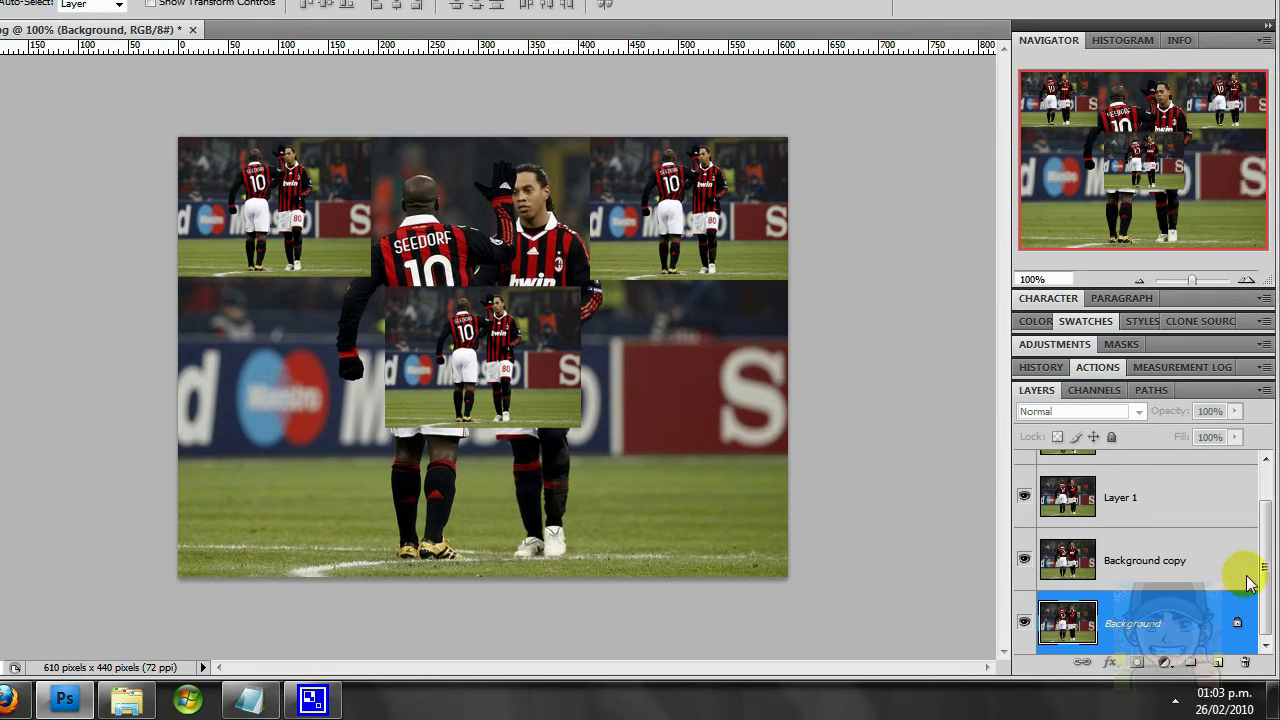
scroll(1257, 529, "up", 1)
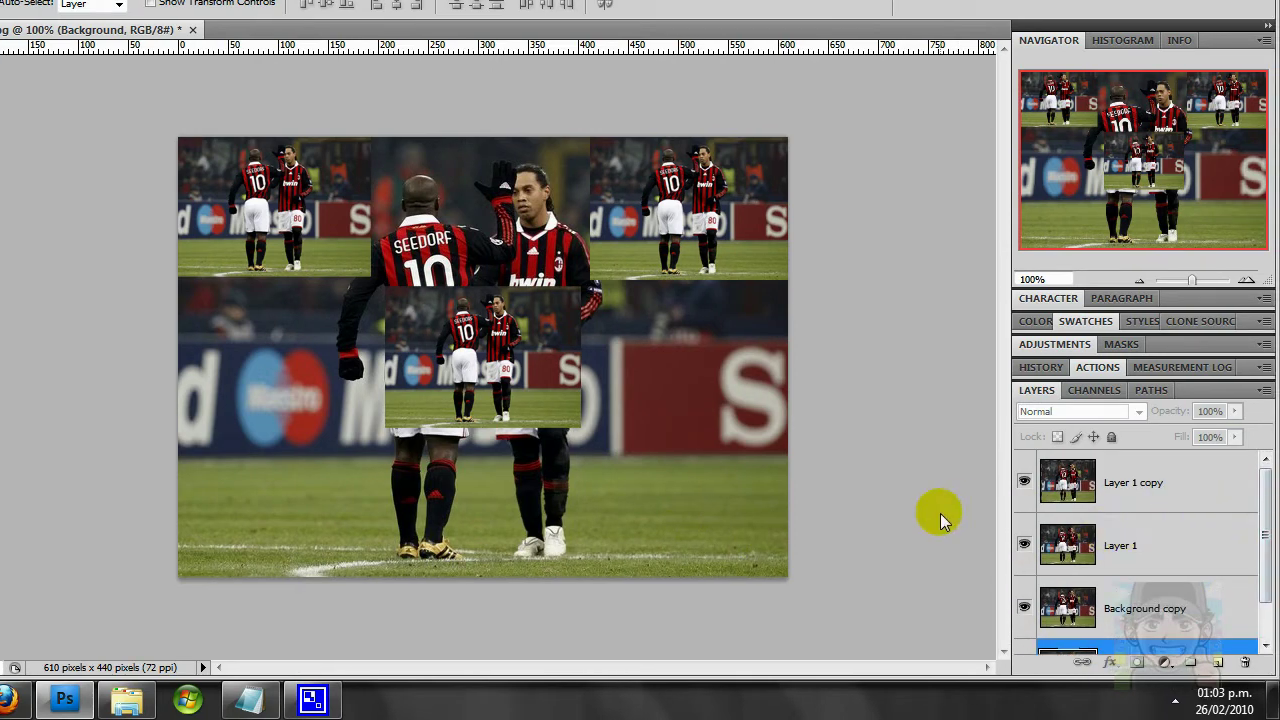
scroll(1170, 555, "down", 1)
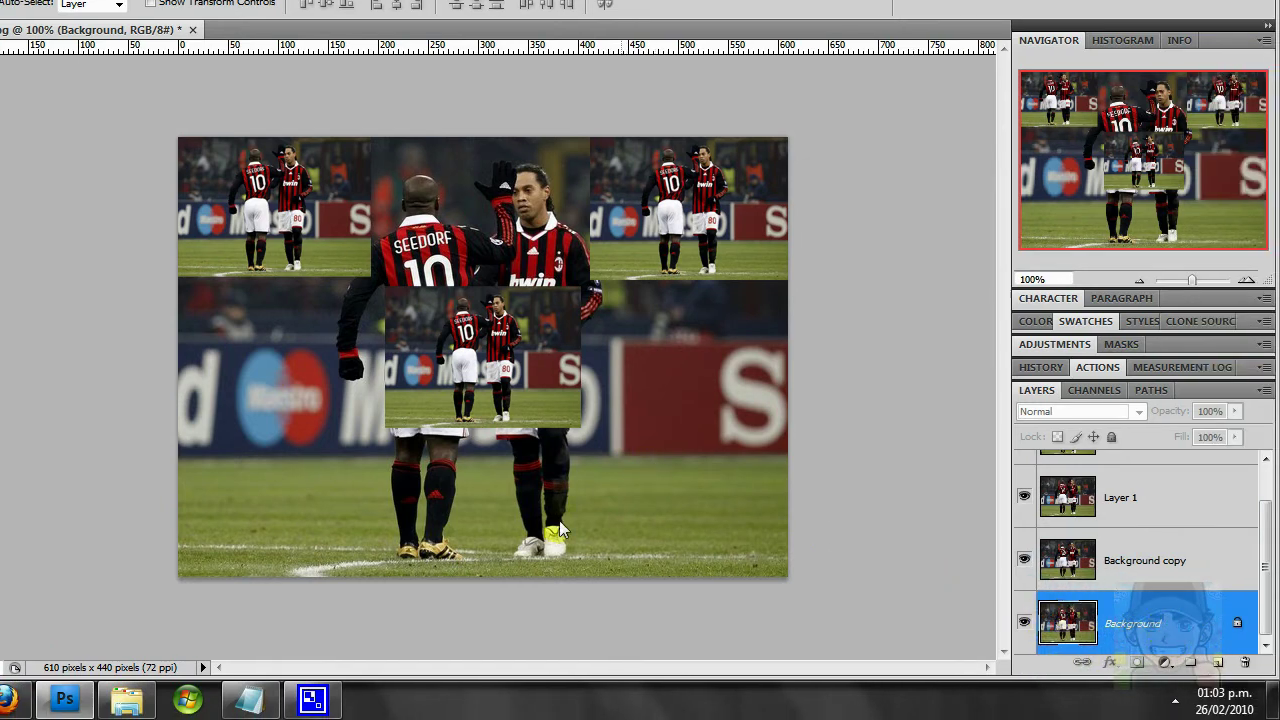
Step: Select Background copy and lower the top-right inset slightly
left_click(328, 432)
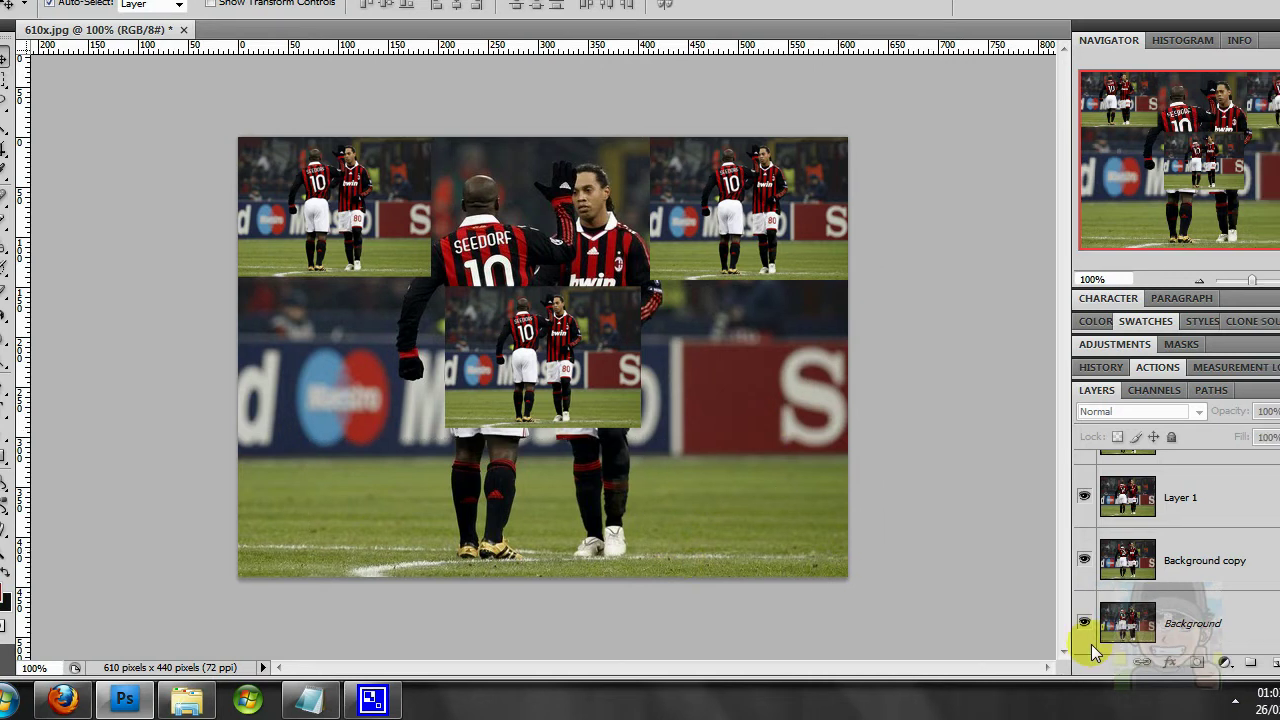
left_click(1185, 630)
left_click_drag(1105, 630, 1217, 588)
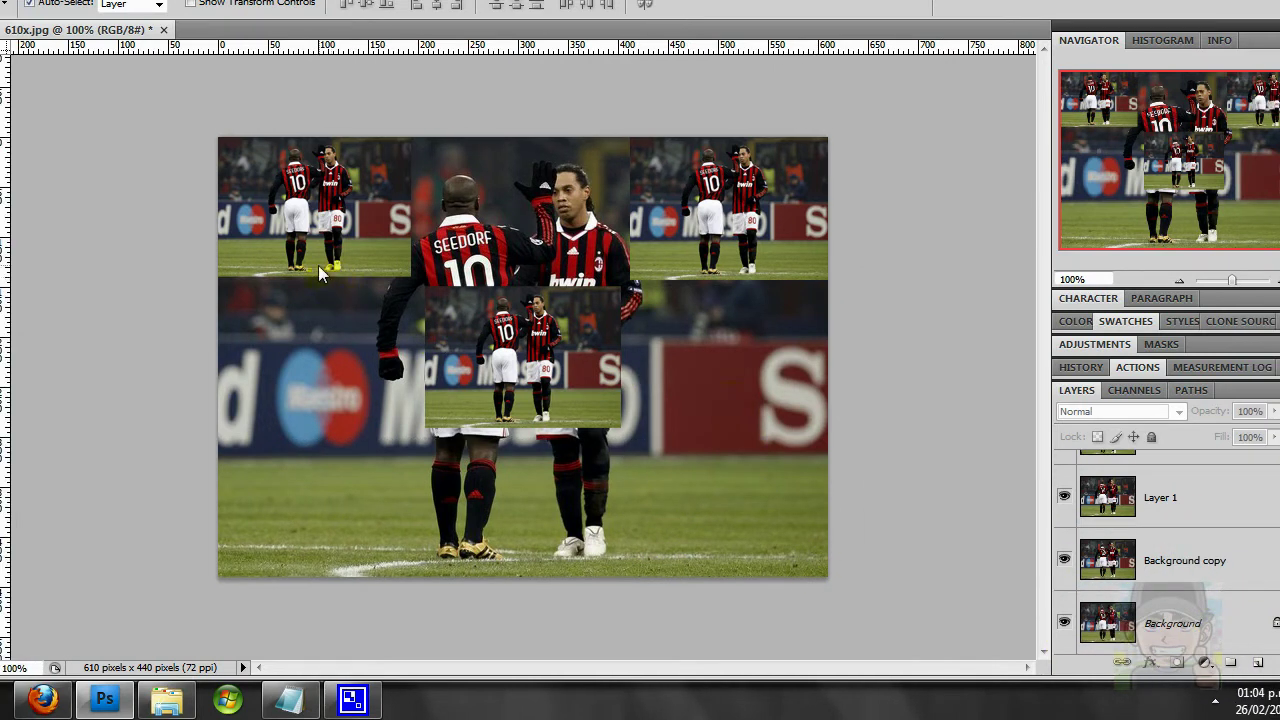
left_click(729, 204)
left_click_drag(729, 204, 739, 230)
left_click(750, 205)
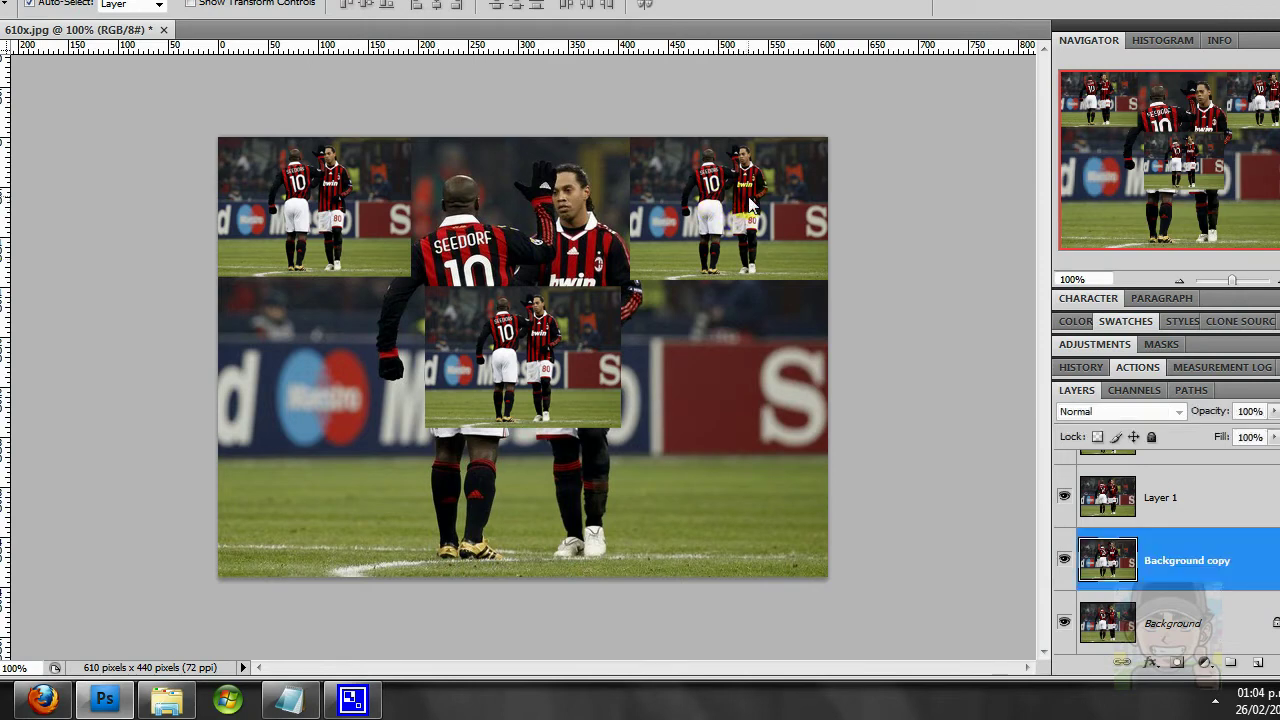
left_click(1163, 562)
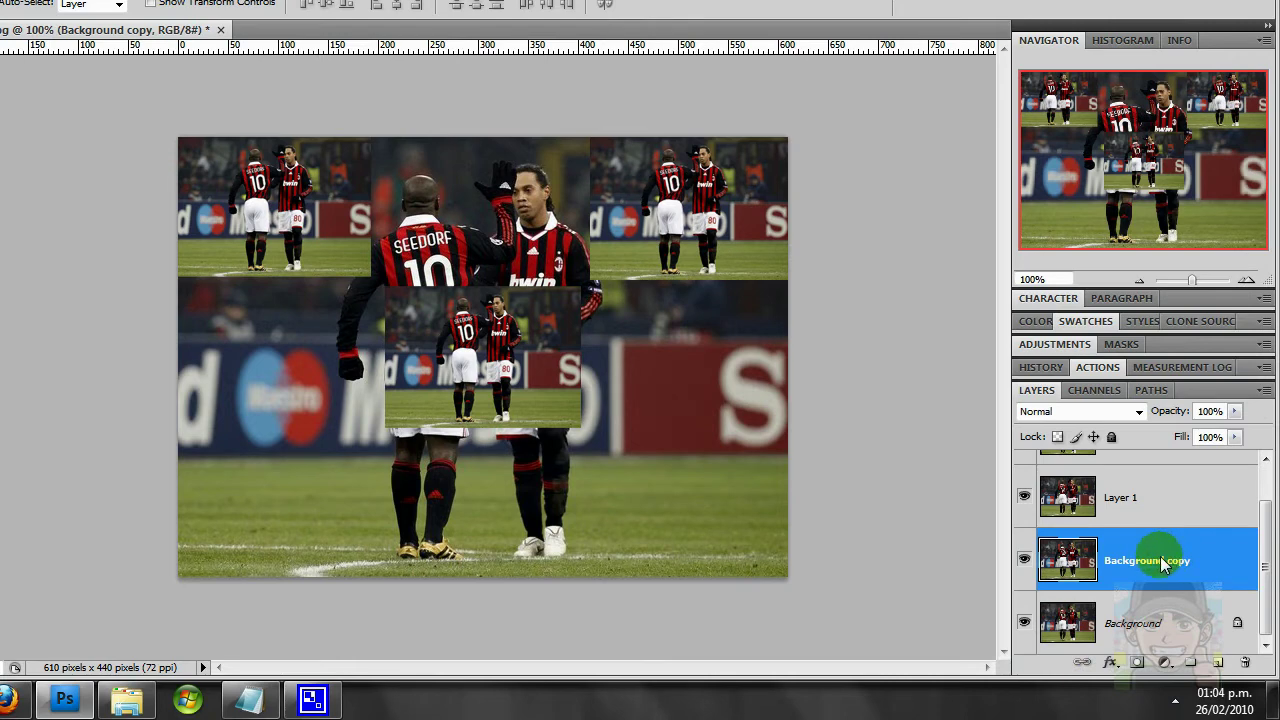
left_click_drag(700, 205, 690, 256)
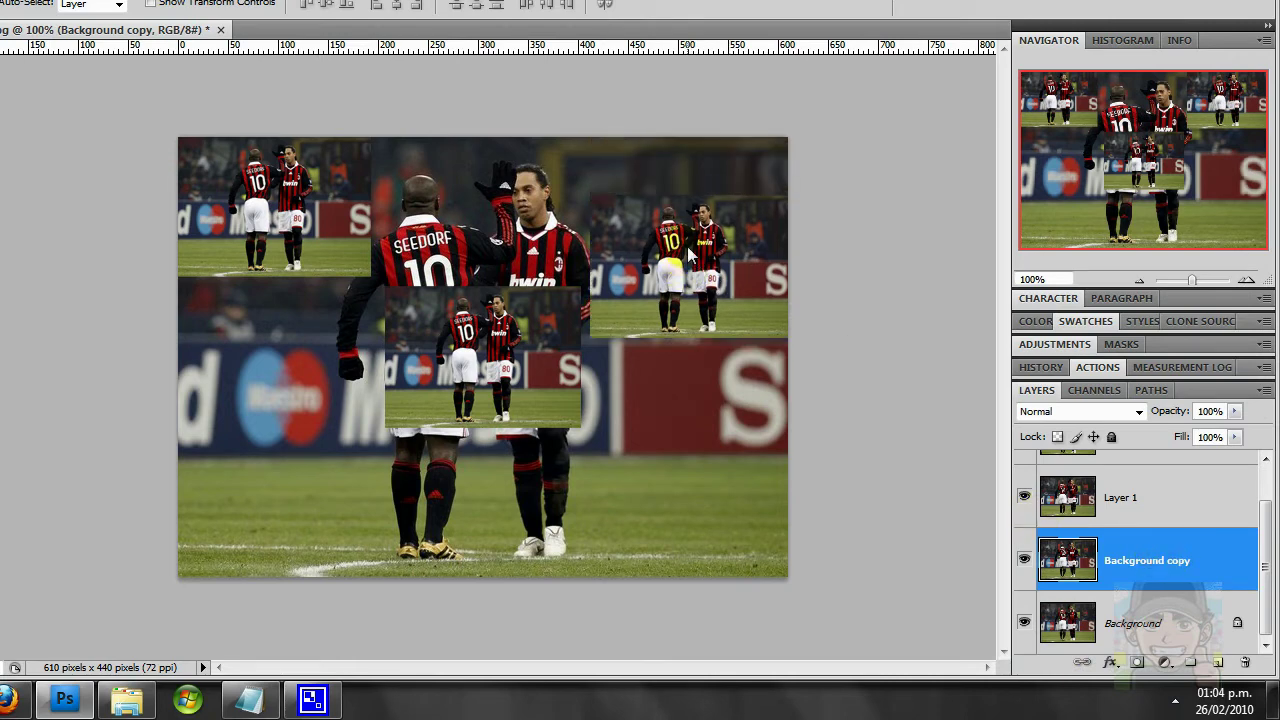
Step: Move the top-left inset to the lower left and the middle inset to the upper left
left_click(335, 220)
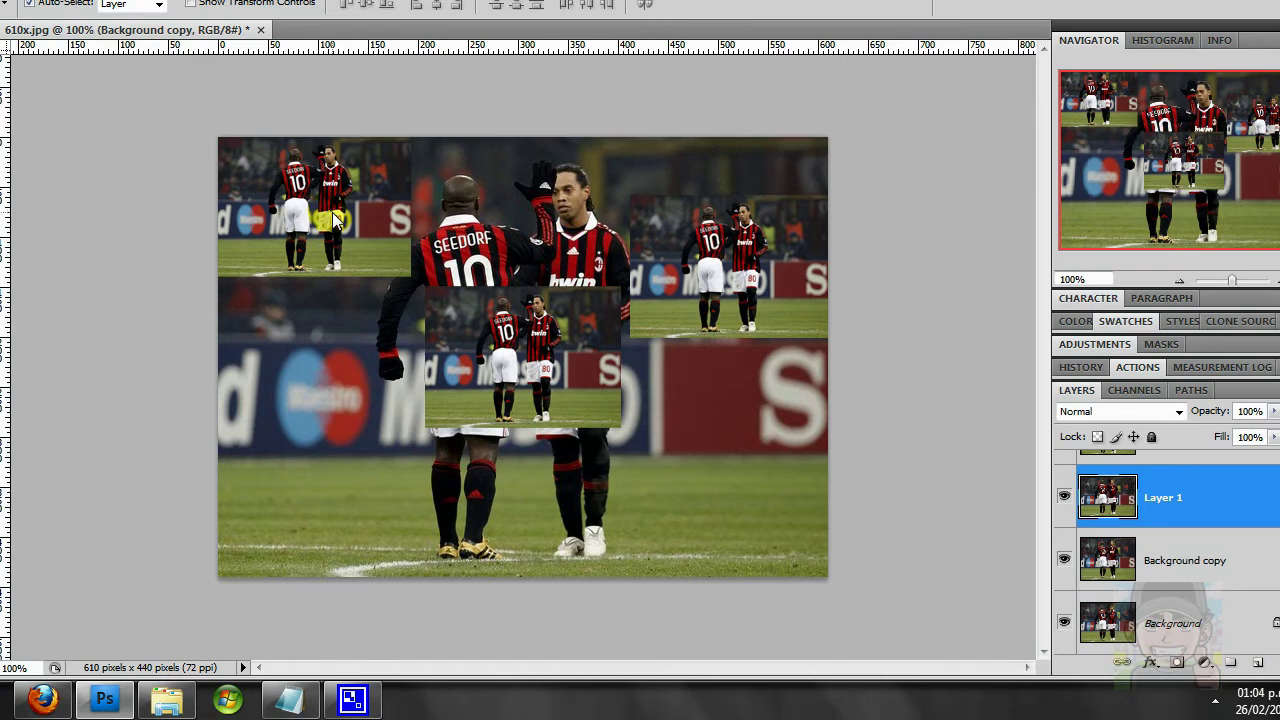
left_click_drag(335, 220, 349, 457)
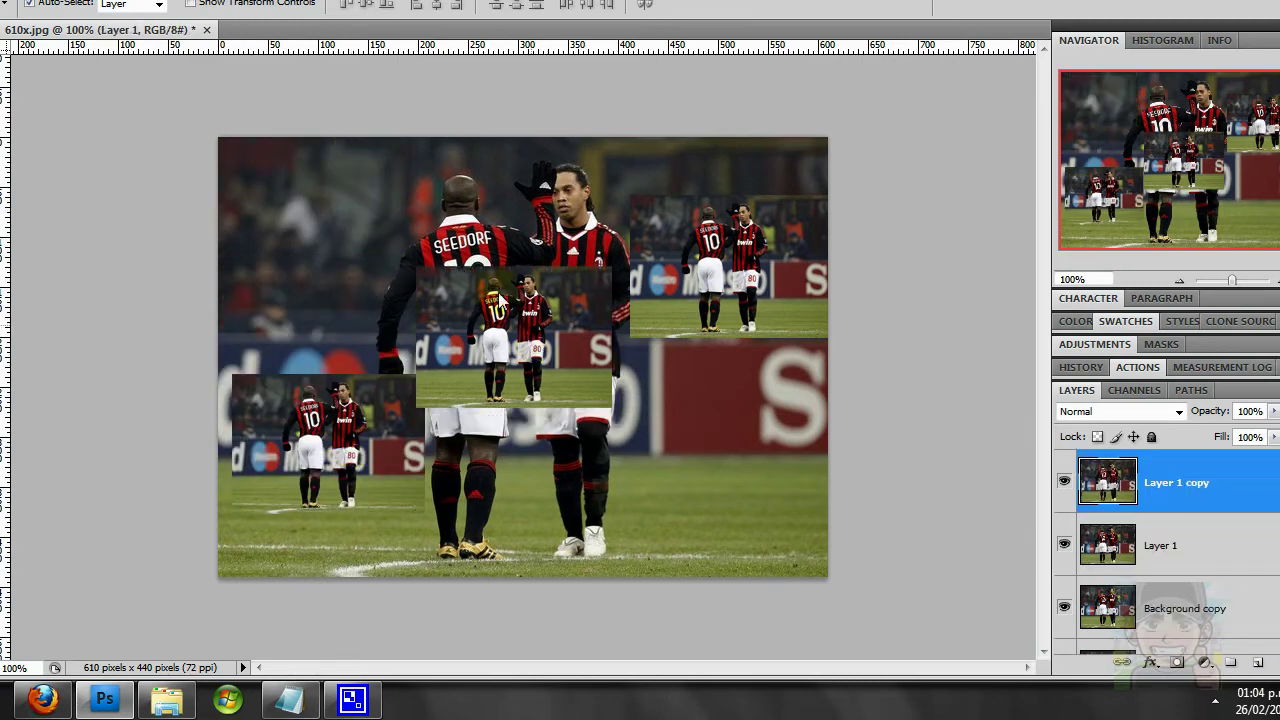
left_click_drag(548, 372, 413, 247)
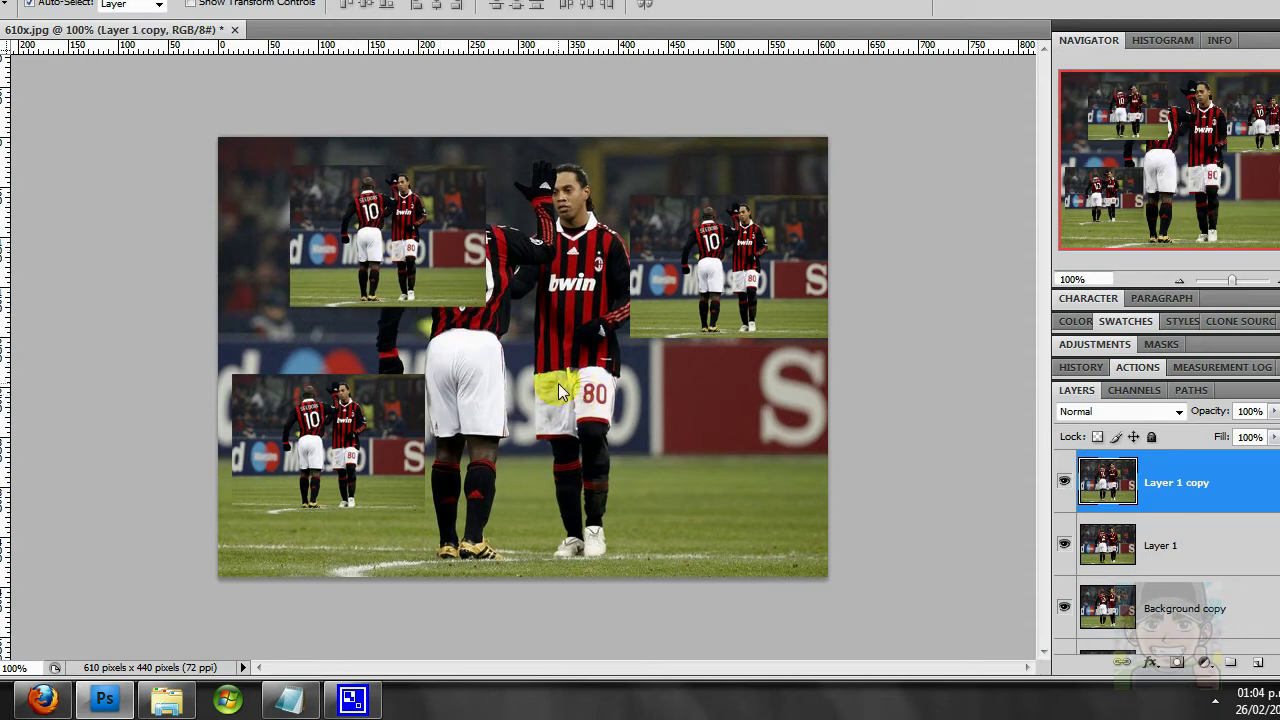
left_click(652, 433)
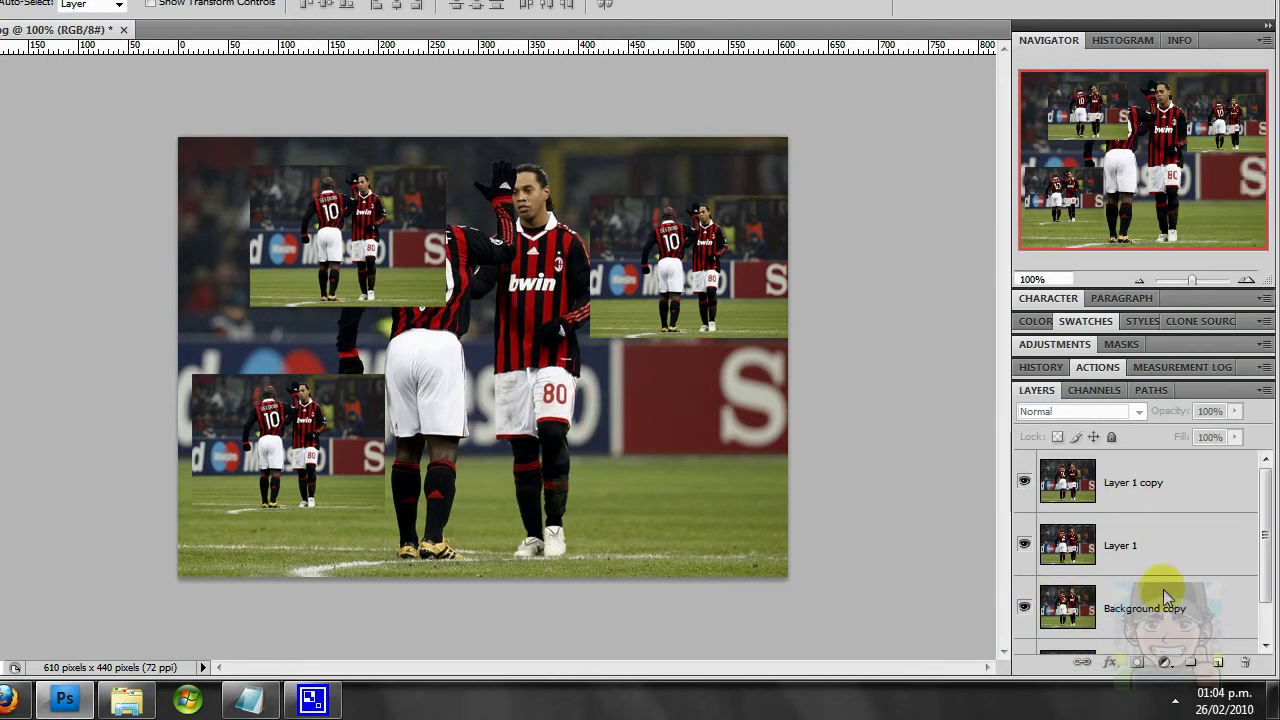
Step: Select Layer 1 copy and push it snugly into the canvas's top-left corner
scroll(1163, 589, "down", 2)
left_click(1180, 620)
left_click(1240, 628)
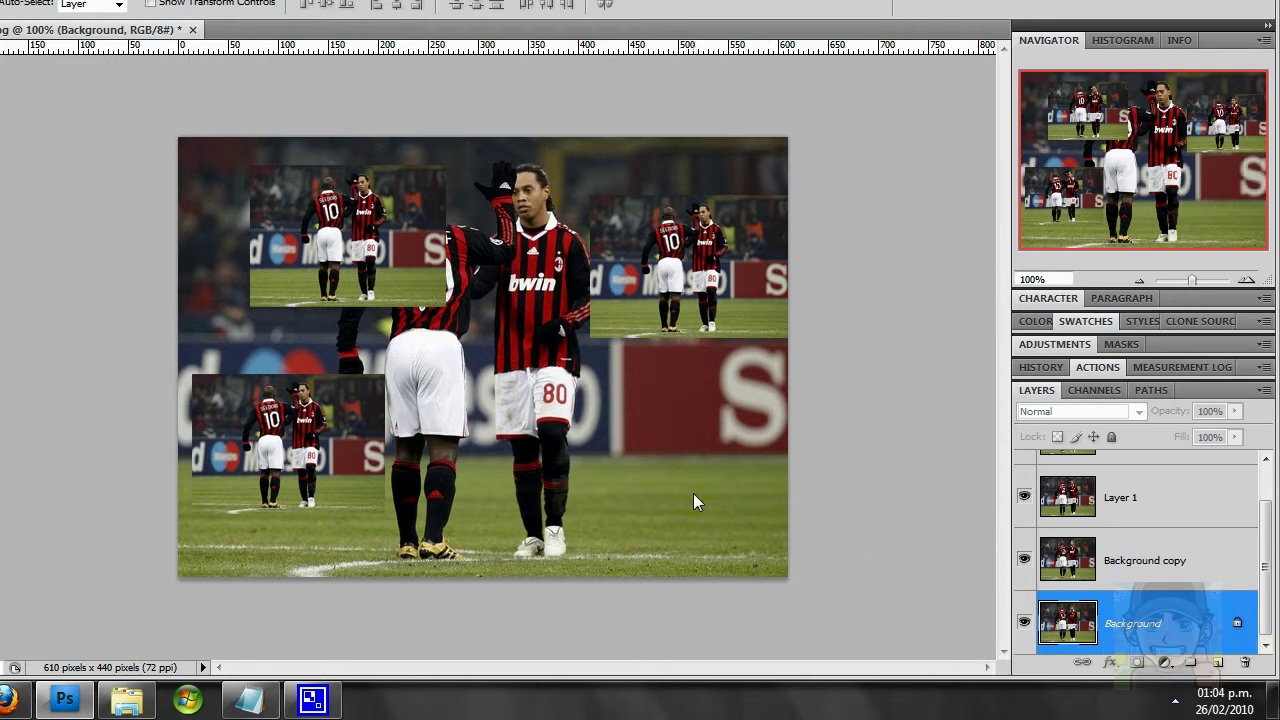
scroll(1147, 600, "up", 1)
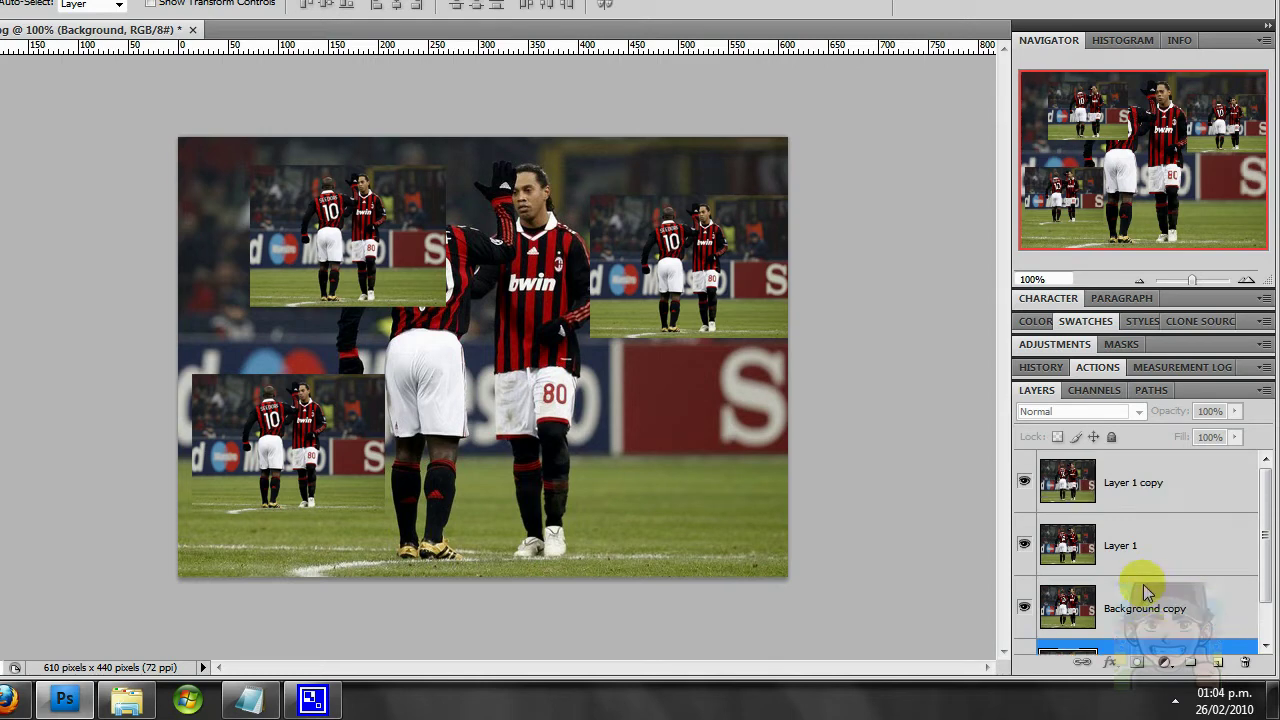
left_click(1175, 495)
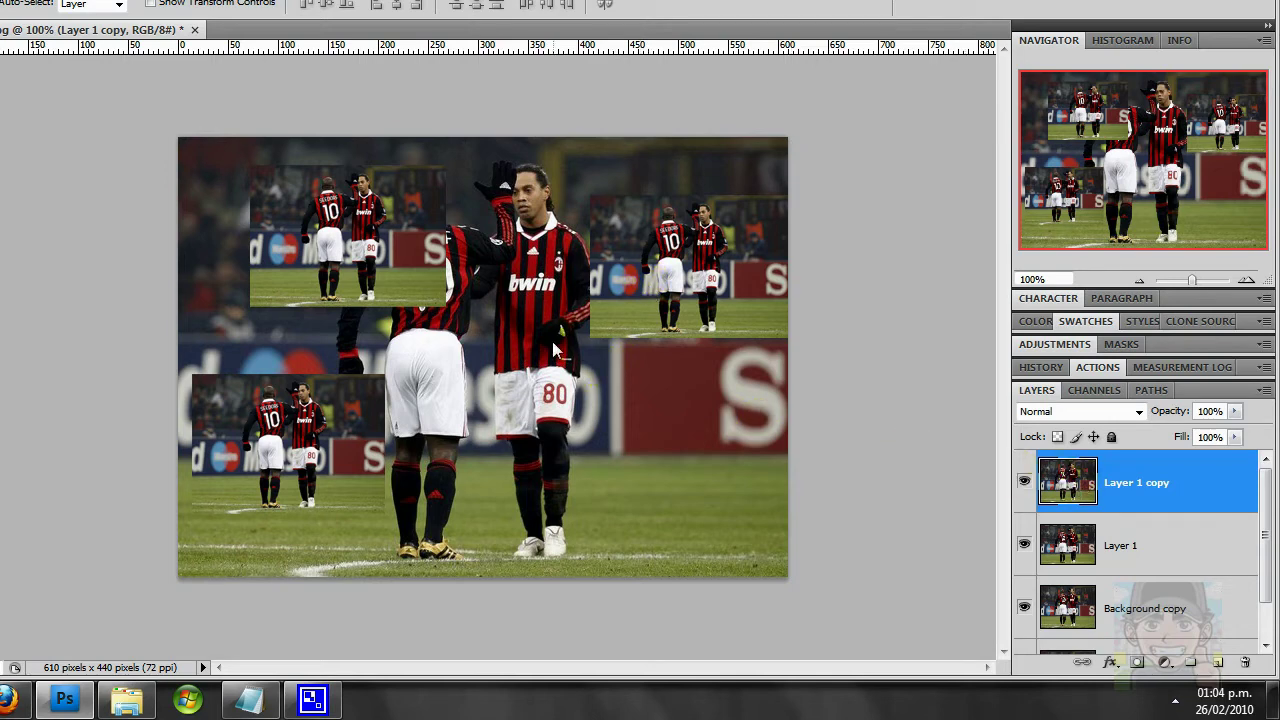
left_click_drag(350, 248, 278, 220)
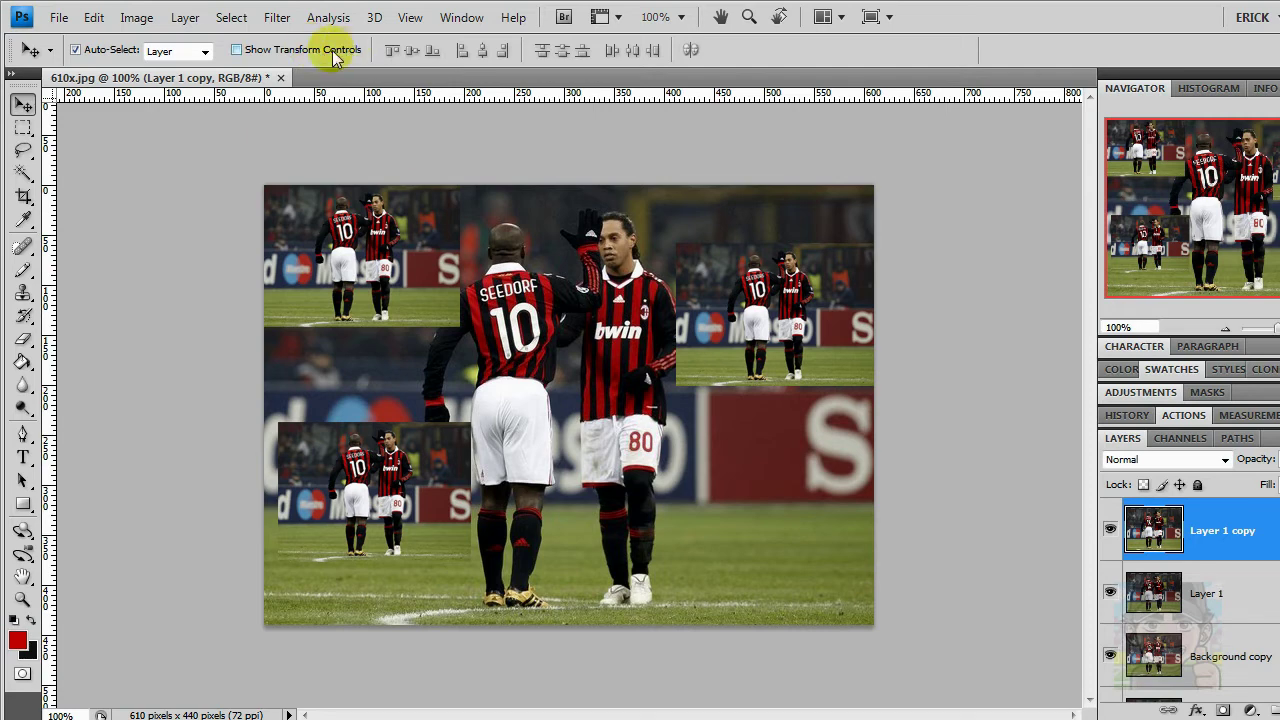
left_click(237, 51)
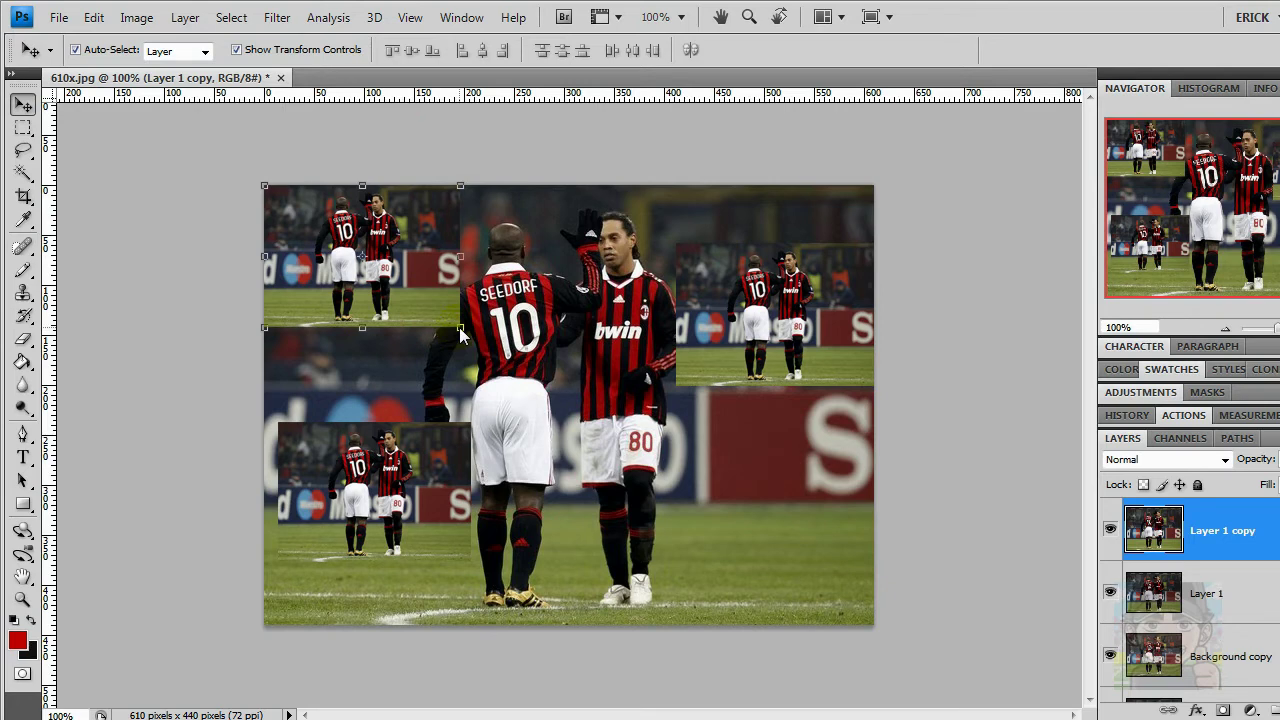
left_click_drag(460, 330, 484, 340)
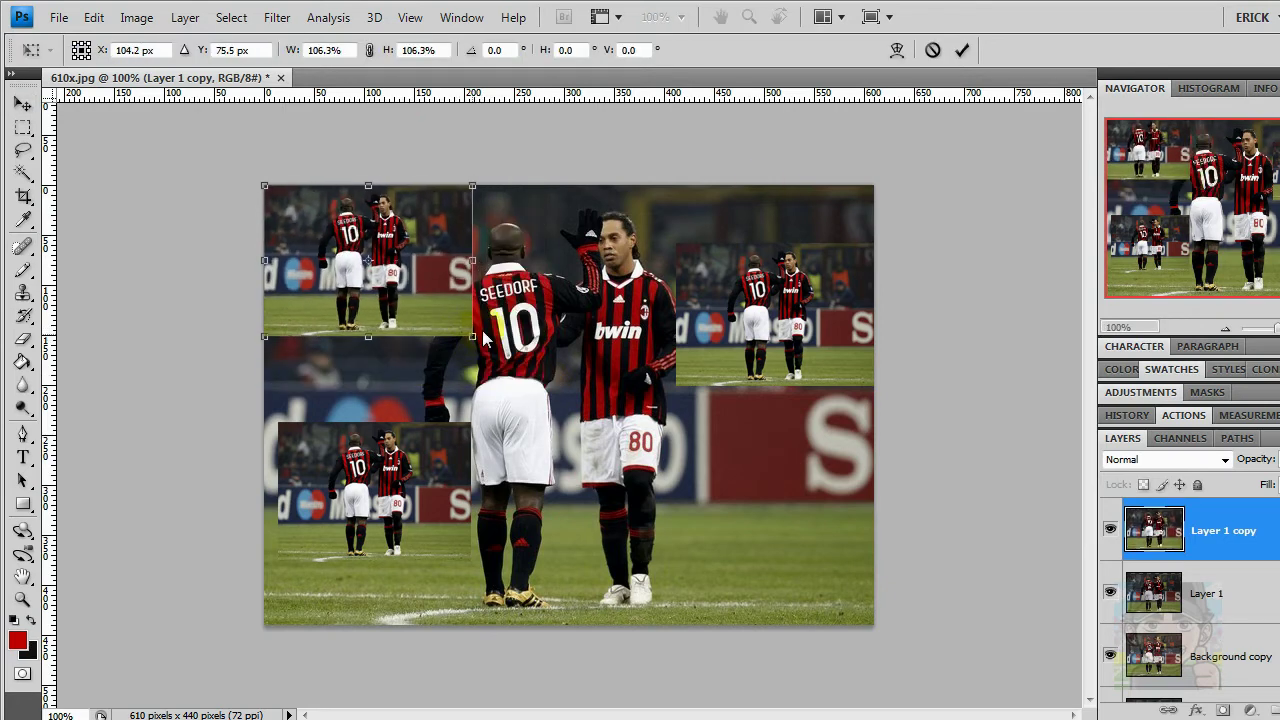
left_click(932, 50)
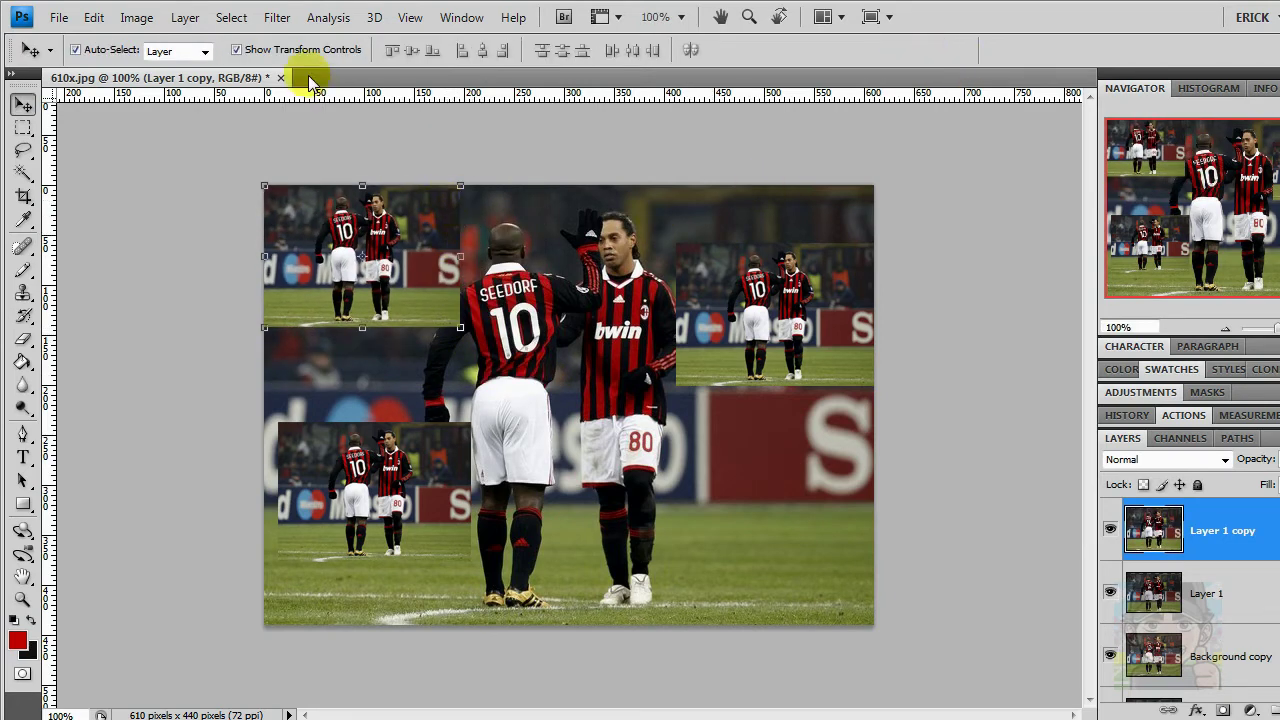
left_click(236, 49)
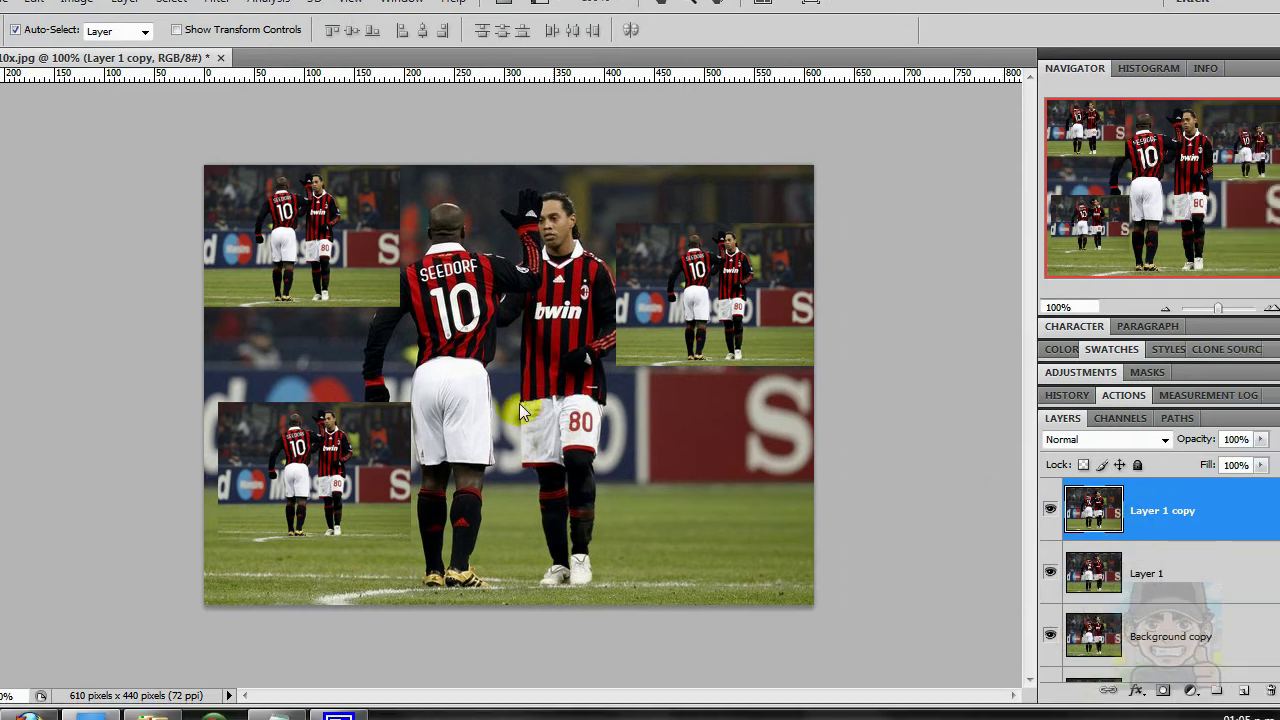
Step: Nudge the lower-left inset to the right and lower the right-side inset
mouse_move(364, 471)
left_mouse_down()
mouse_move(501, 479)
mouse_move(506, 467)
mouse_move(348, 540)
left_mouse_up()
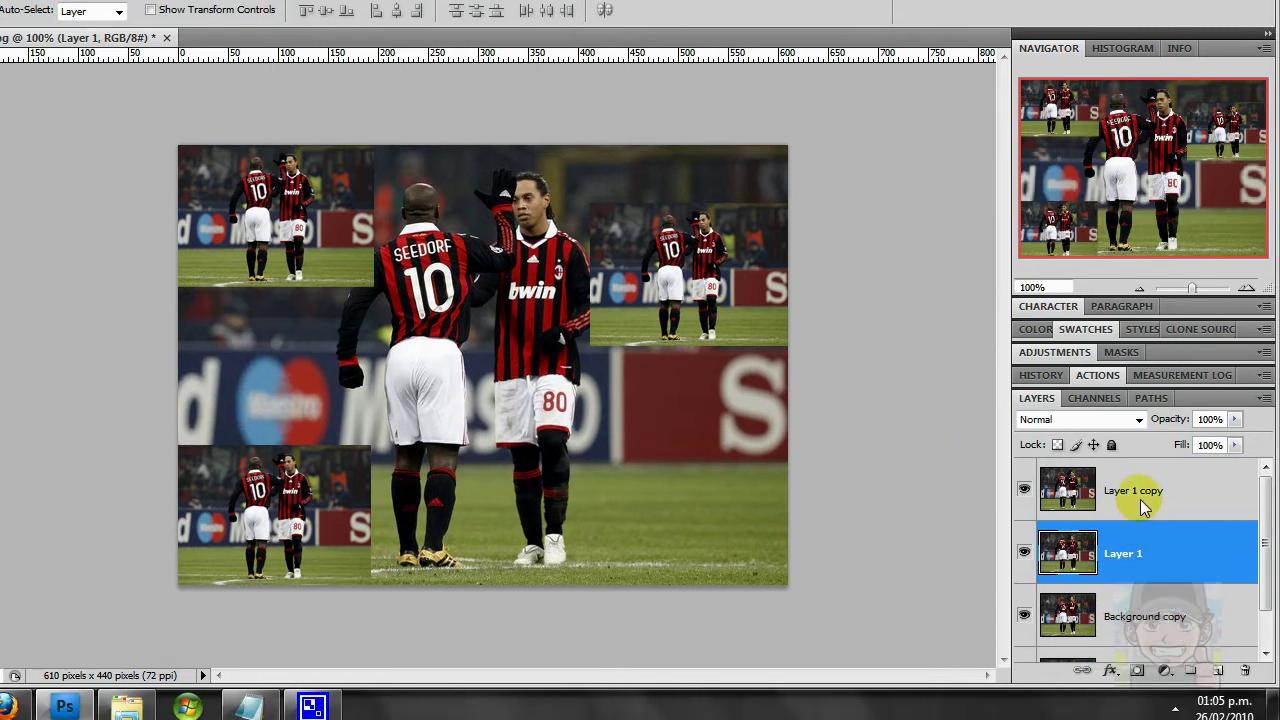
left_click(1162, 510)
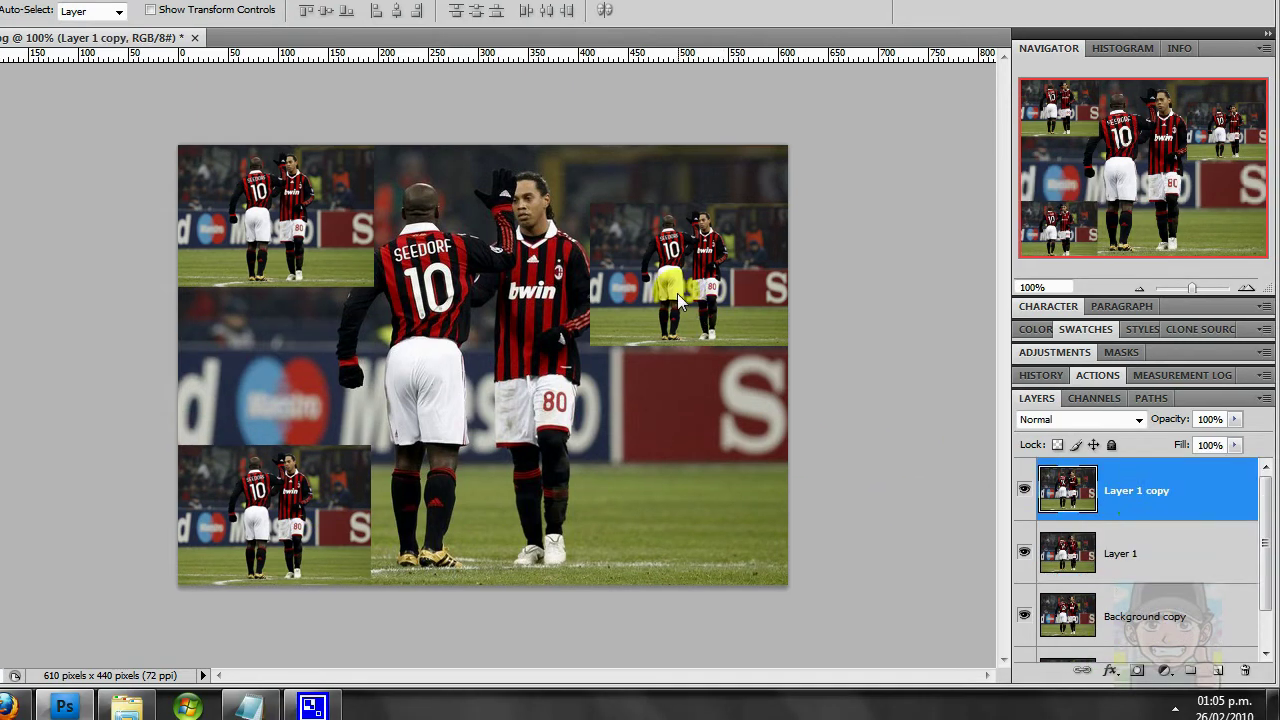
left_click_drag(678, 296, 672, 384)
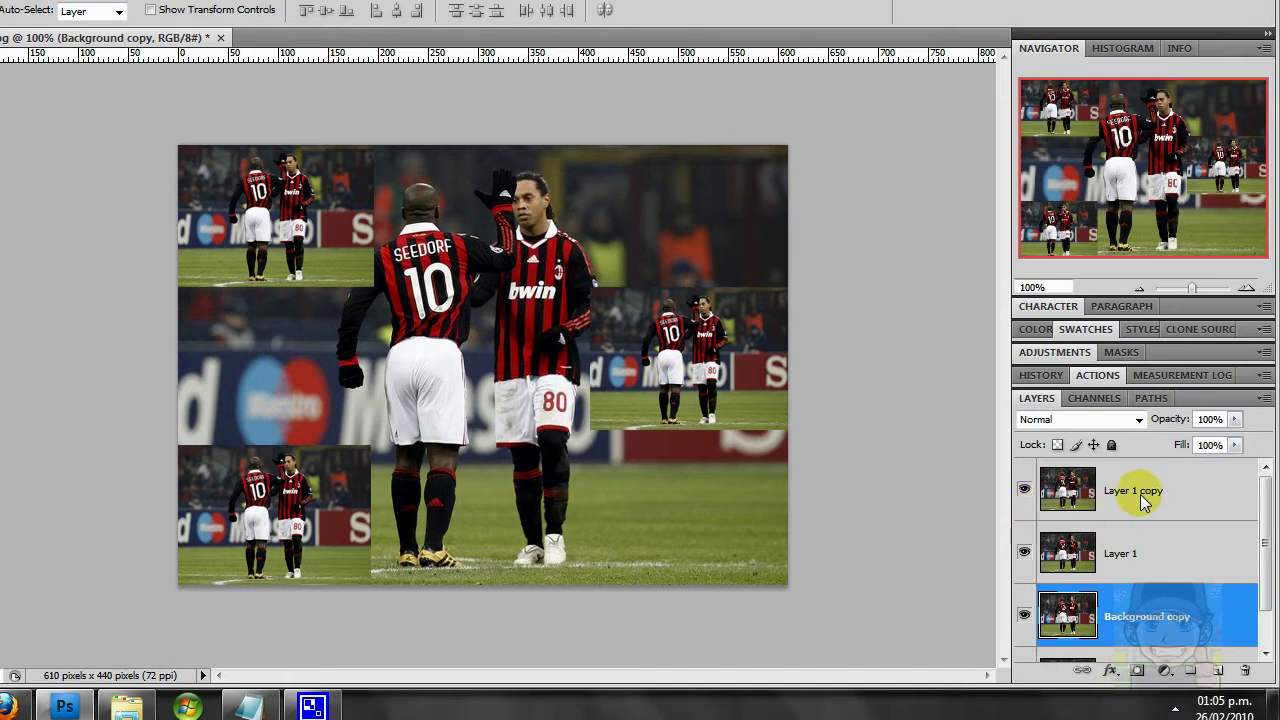
Step: Identify each copy layer by toggling its visibility, then select Layer 1 copy through Layer 1
left_click(1140, 494)
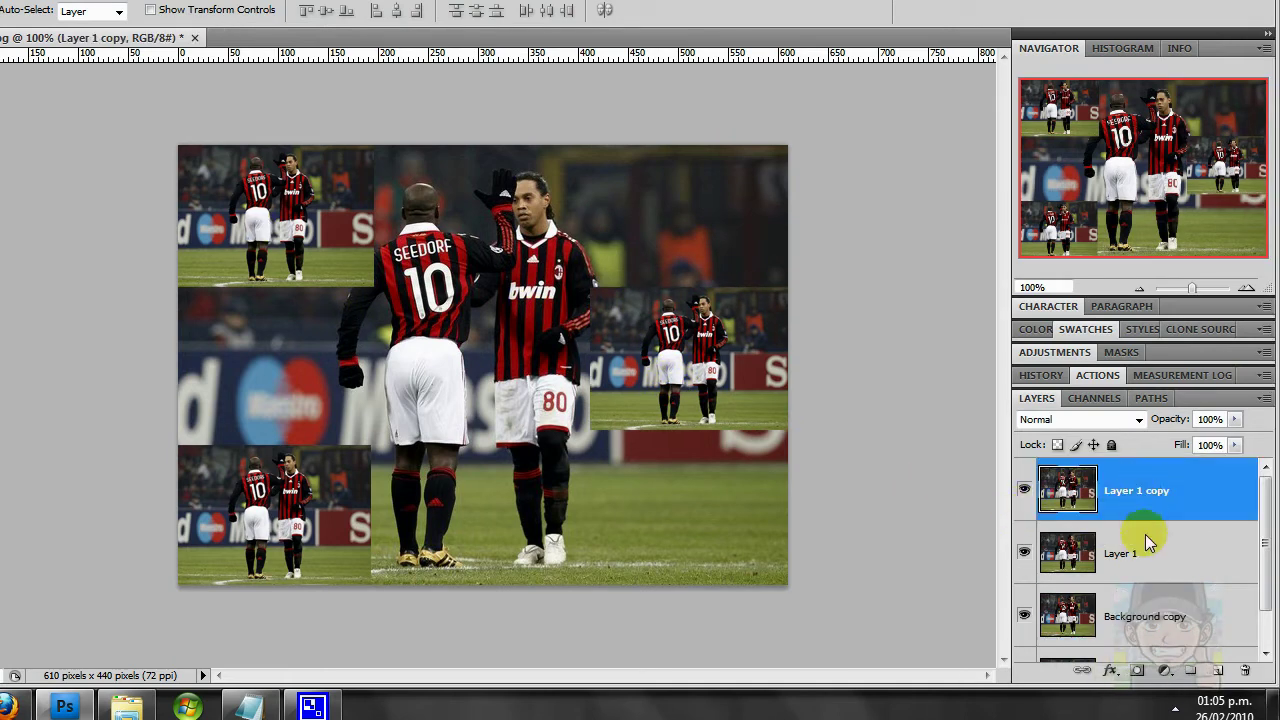
left_click(1024, 488)
left_click(1024, 486)
left_click(1029, 607)
left_click(1029, 607)
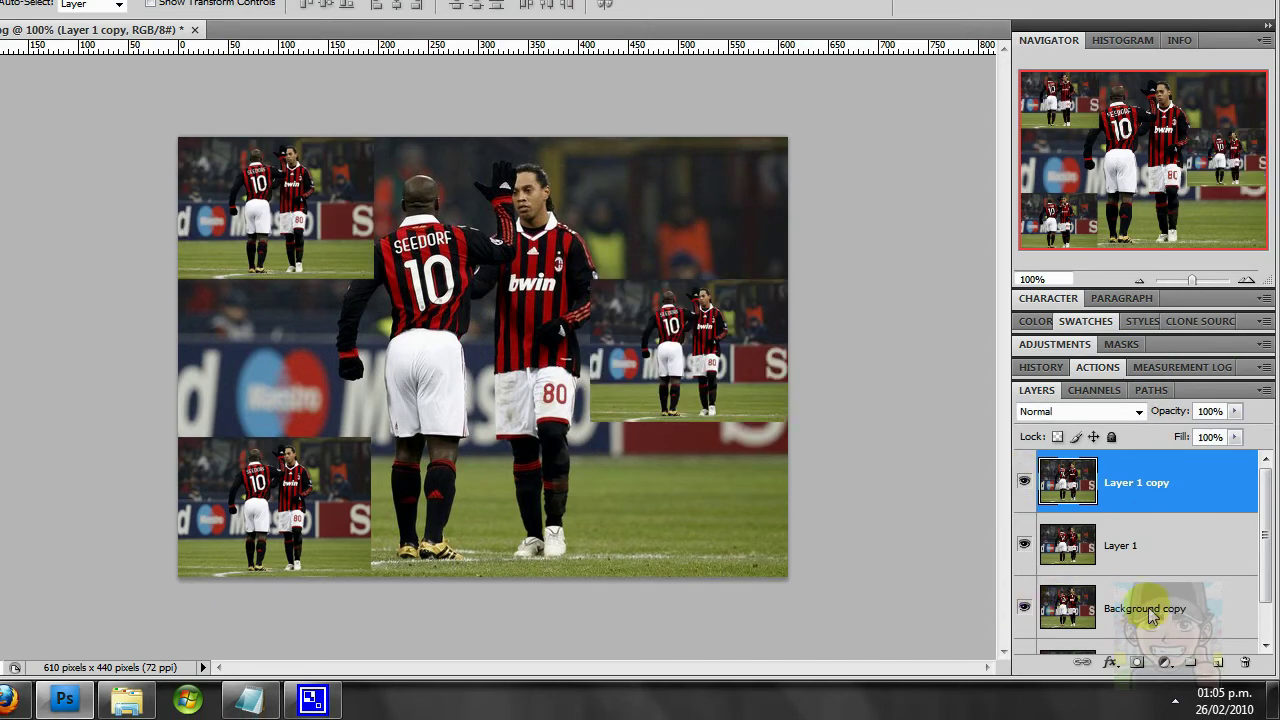
left_click_drag(1145, 605, 1143, 523)
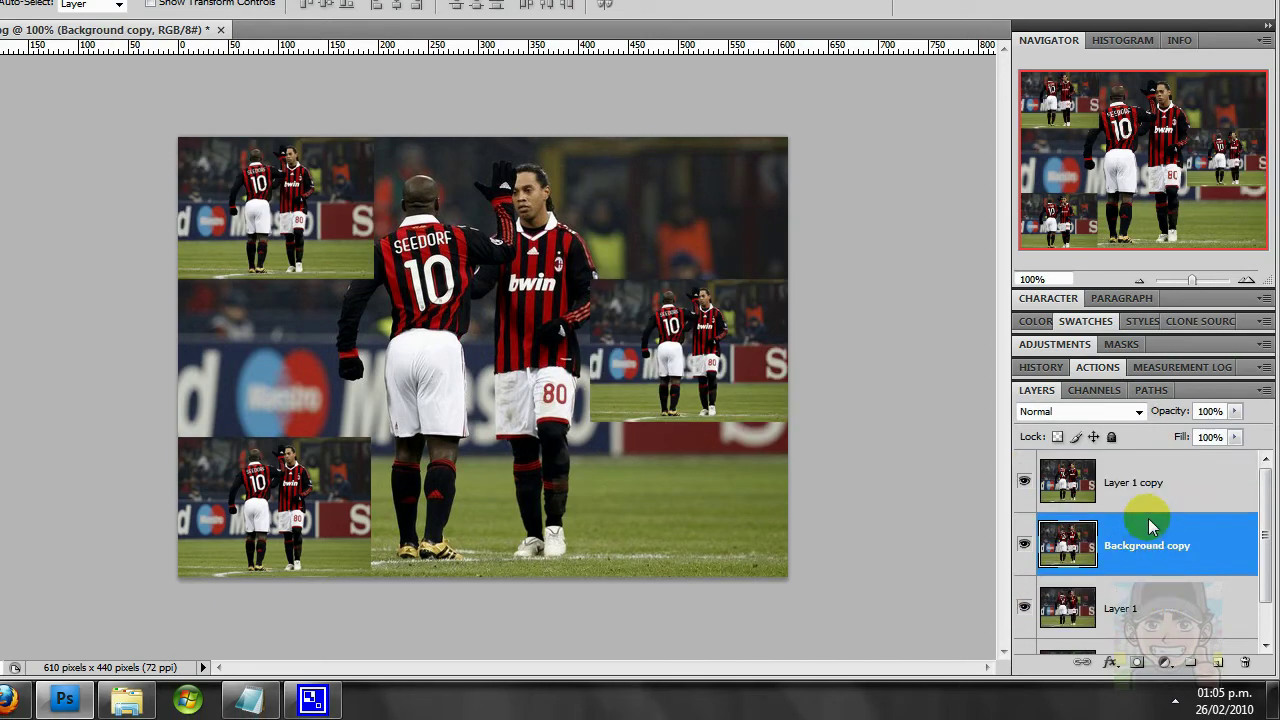
left_click(1143, 600)
left_click(1030, 604)
left_click(1030, 604)
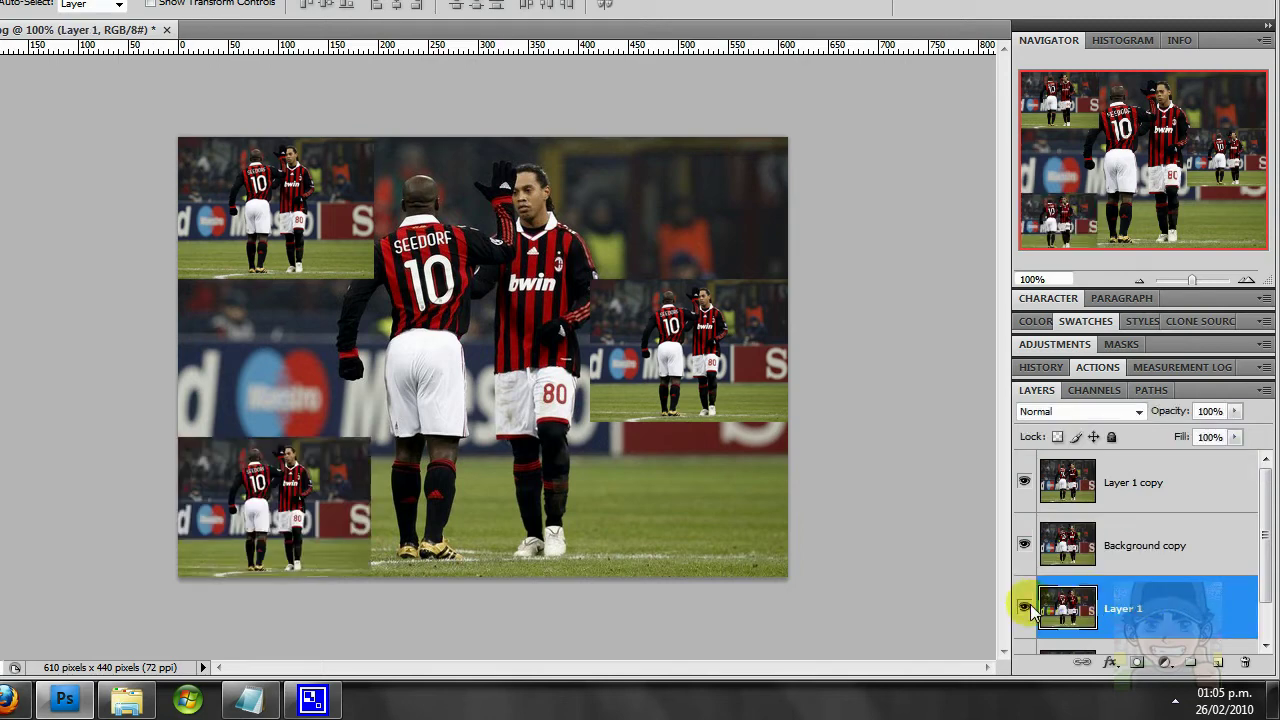
left_click(1158, 494)
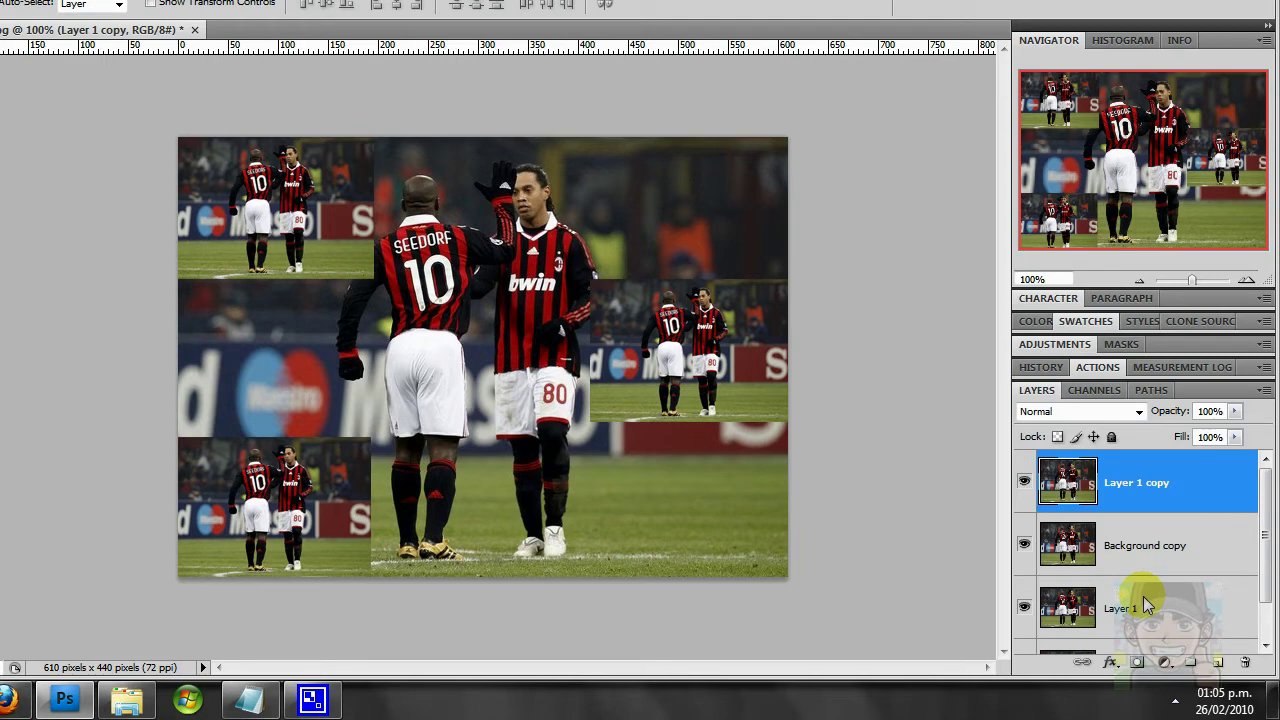
left_click(1147, 605, "shift")
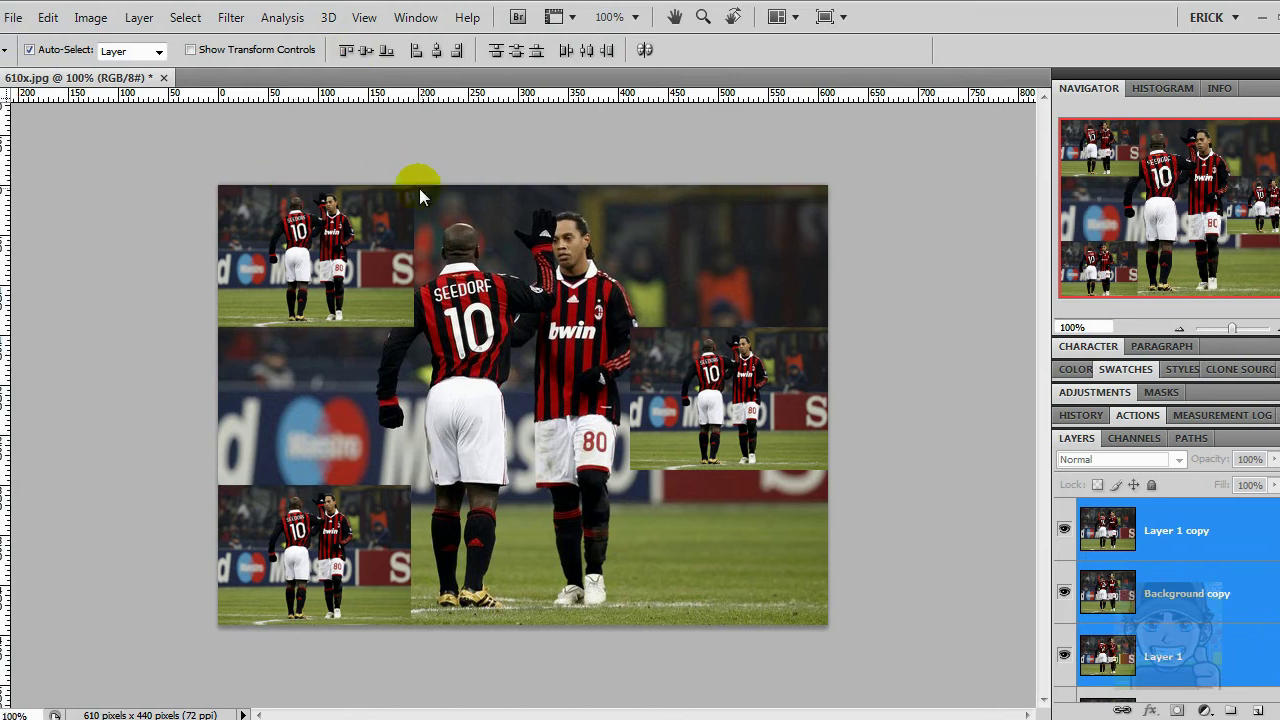
left_click(345, 52)
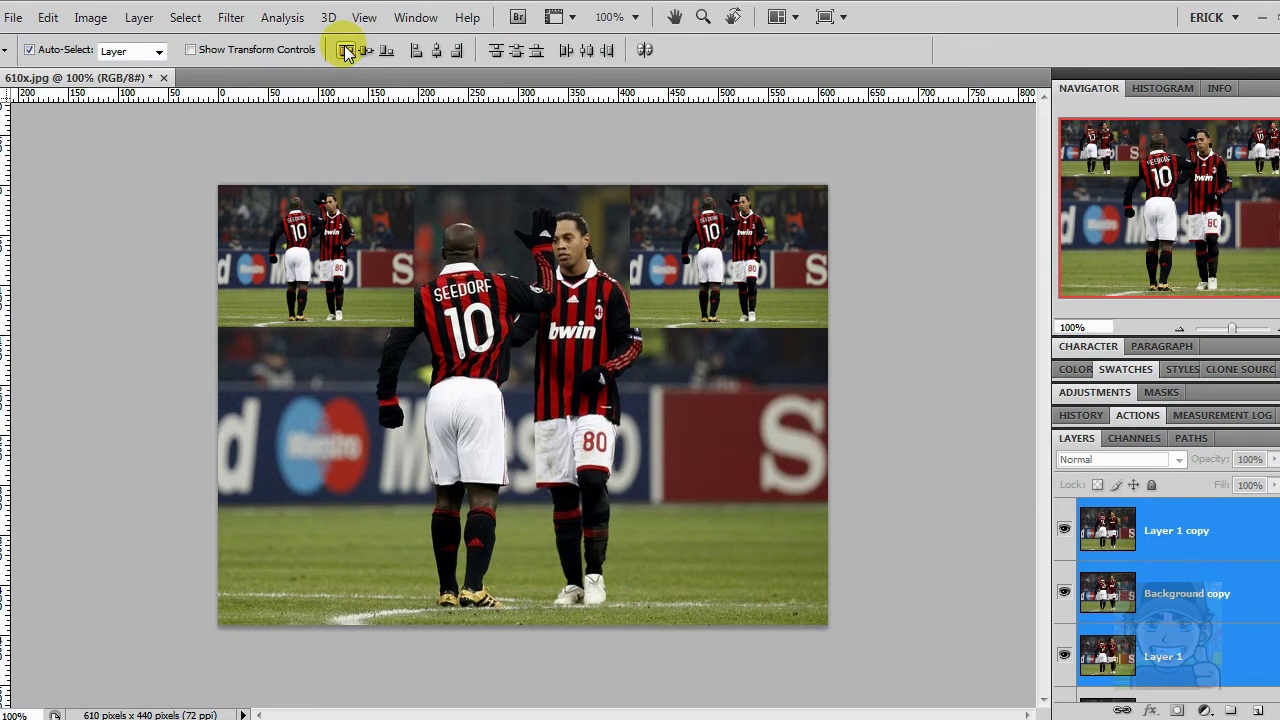
key("ctrl+z")
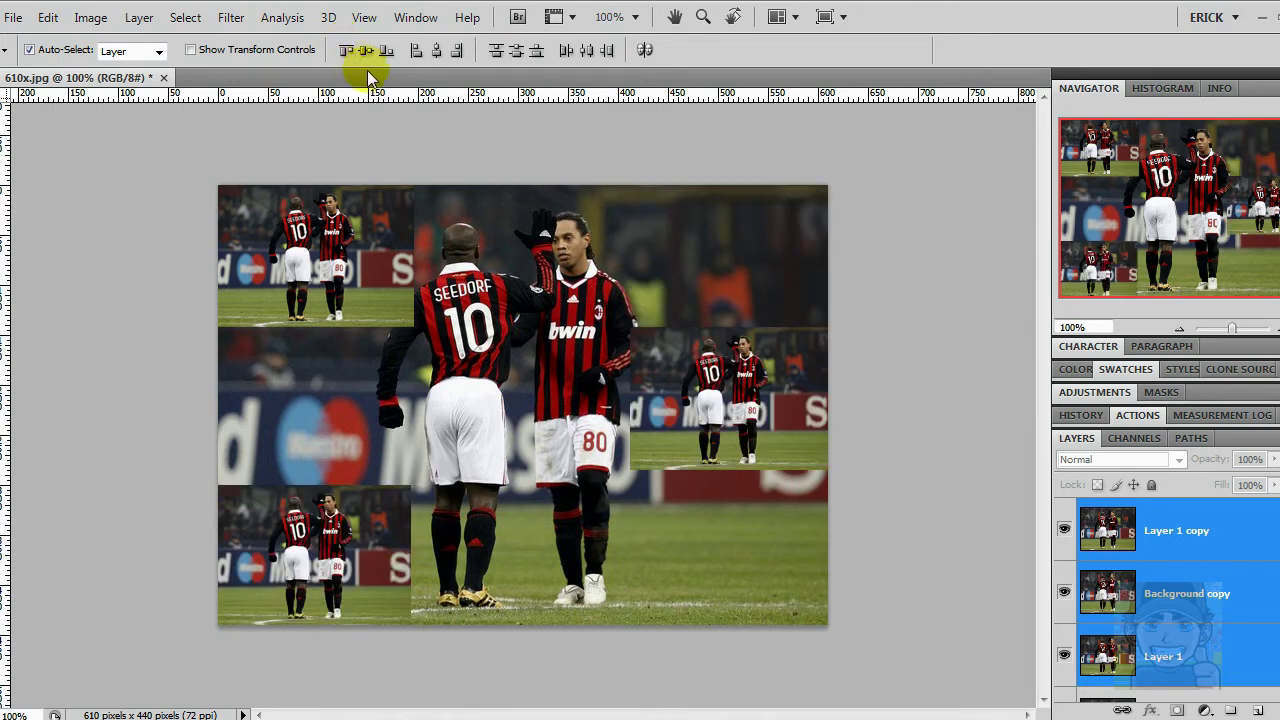
left_click(365, 56)
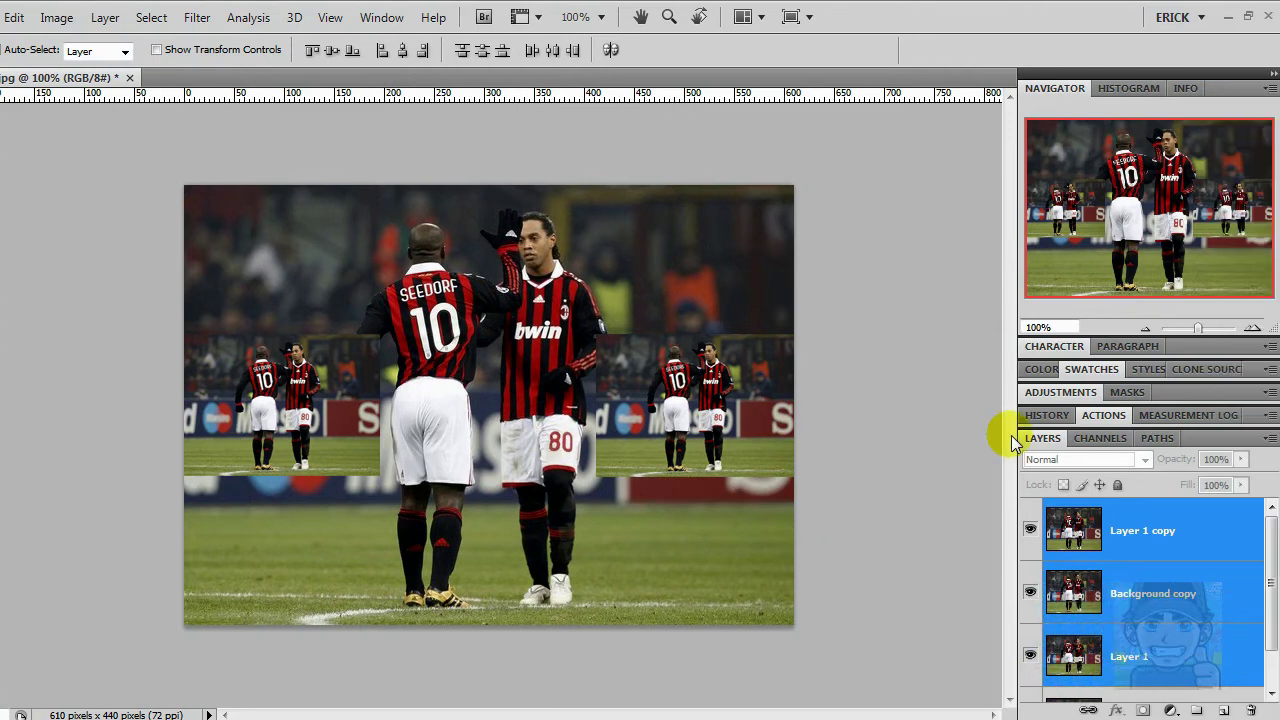
key("ctrl+z")
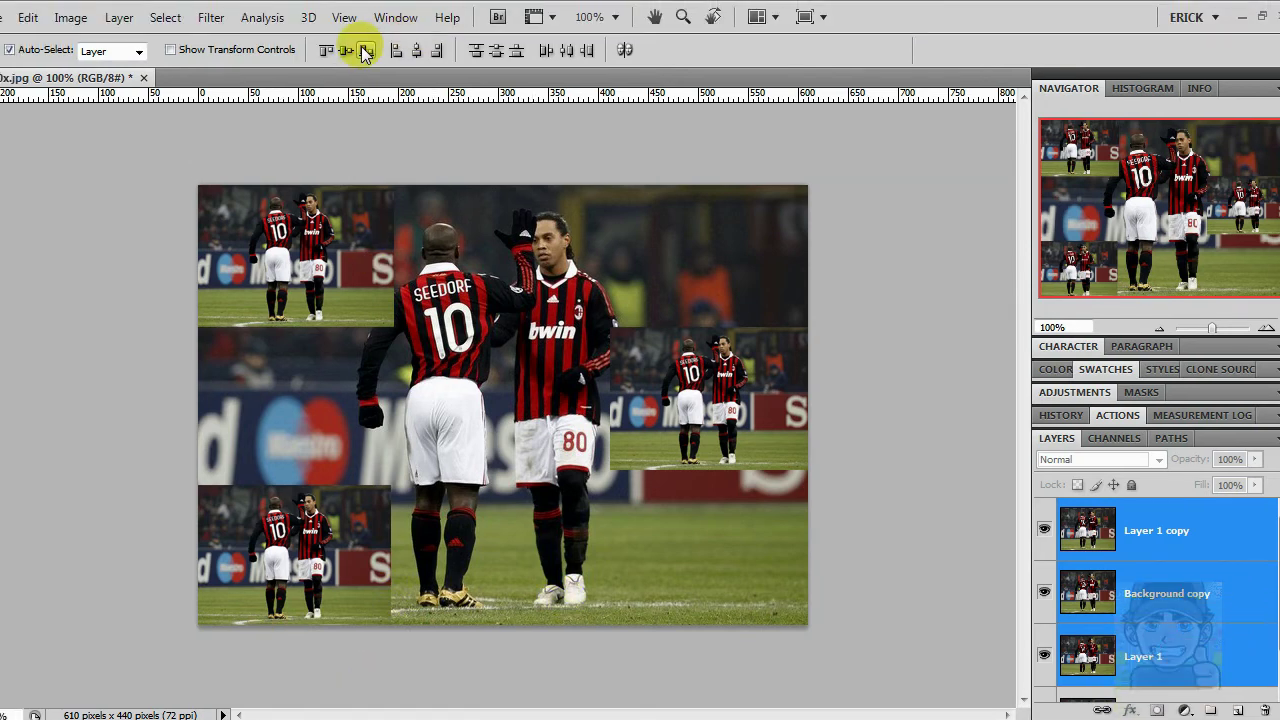
left_click(365, 52)
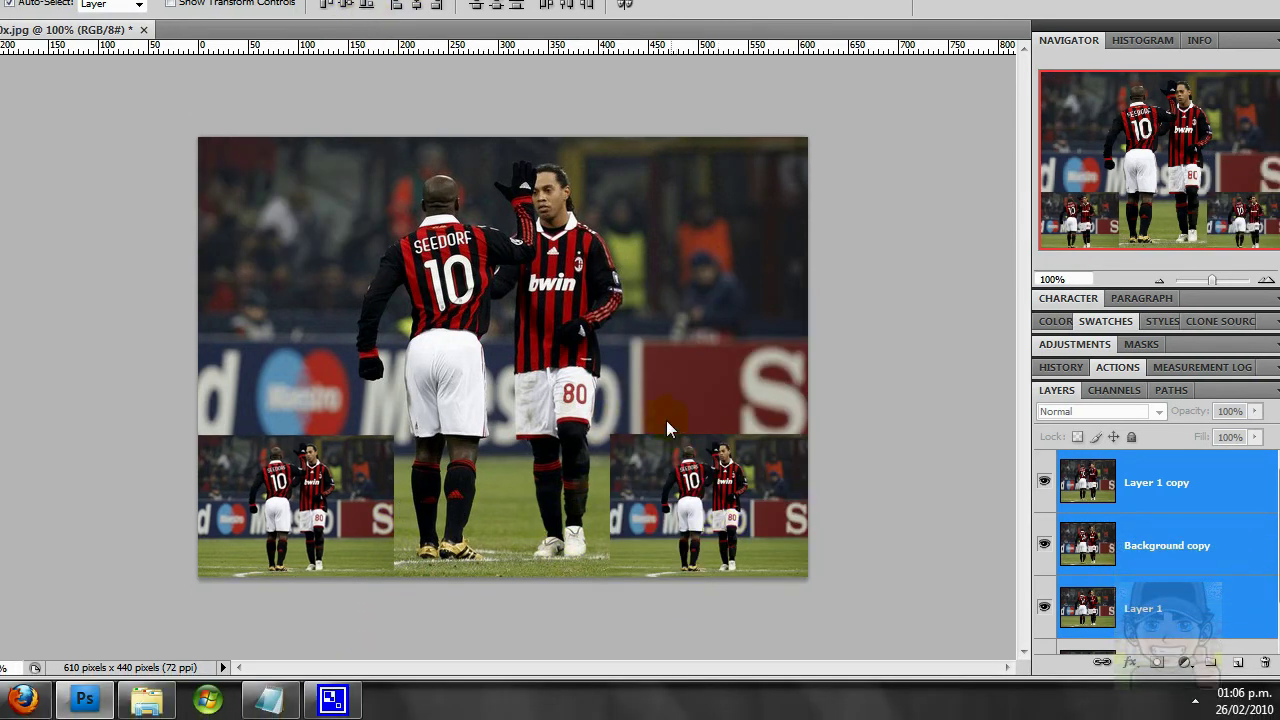
key("ctrl+z")
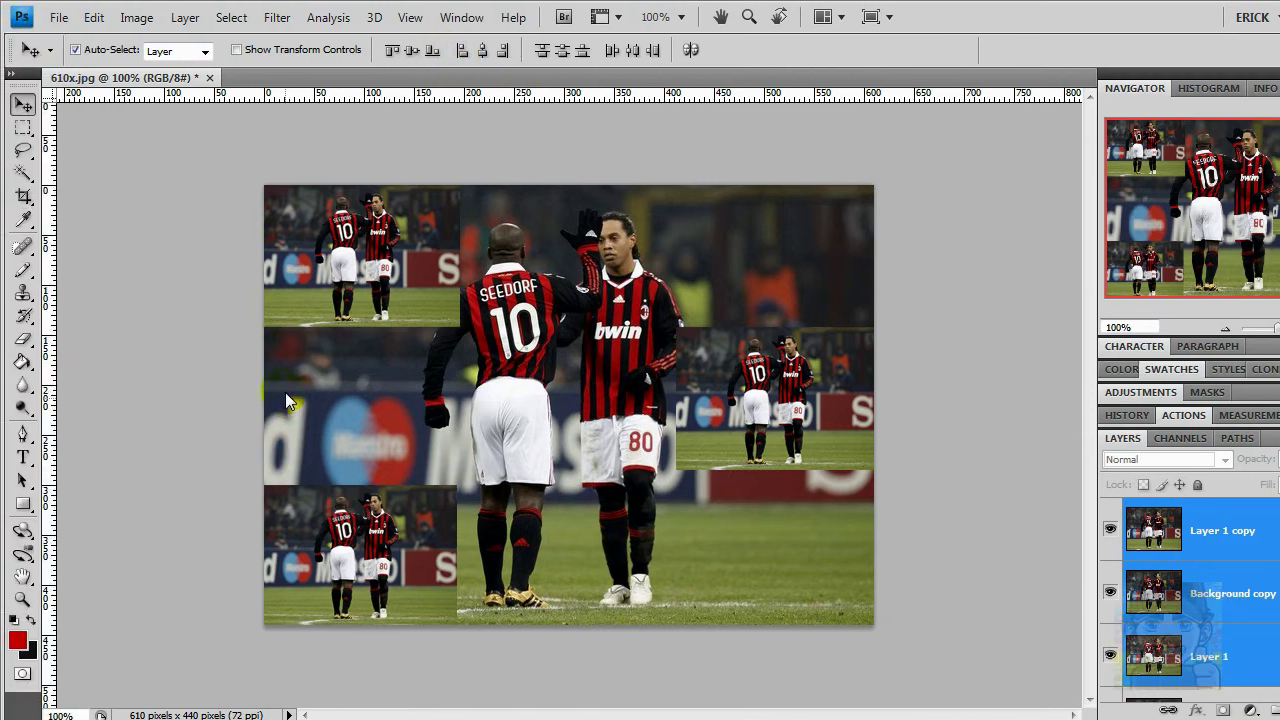
Step: Try left, centre and right alignment on the inset photos, undoing the right-edge trial
left_click(463, 52)
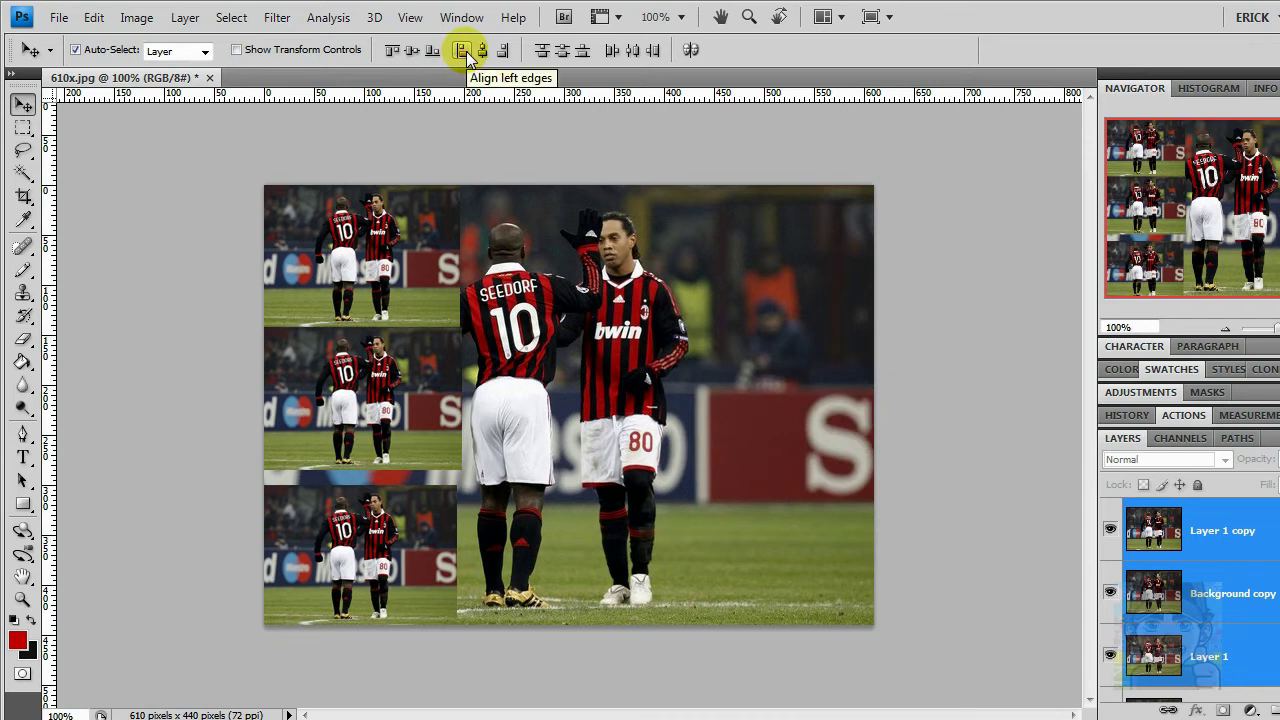
left_click(482, 52)
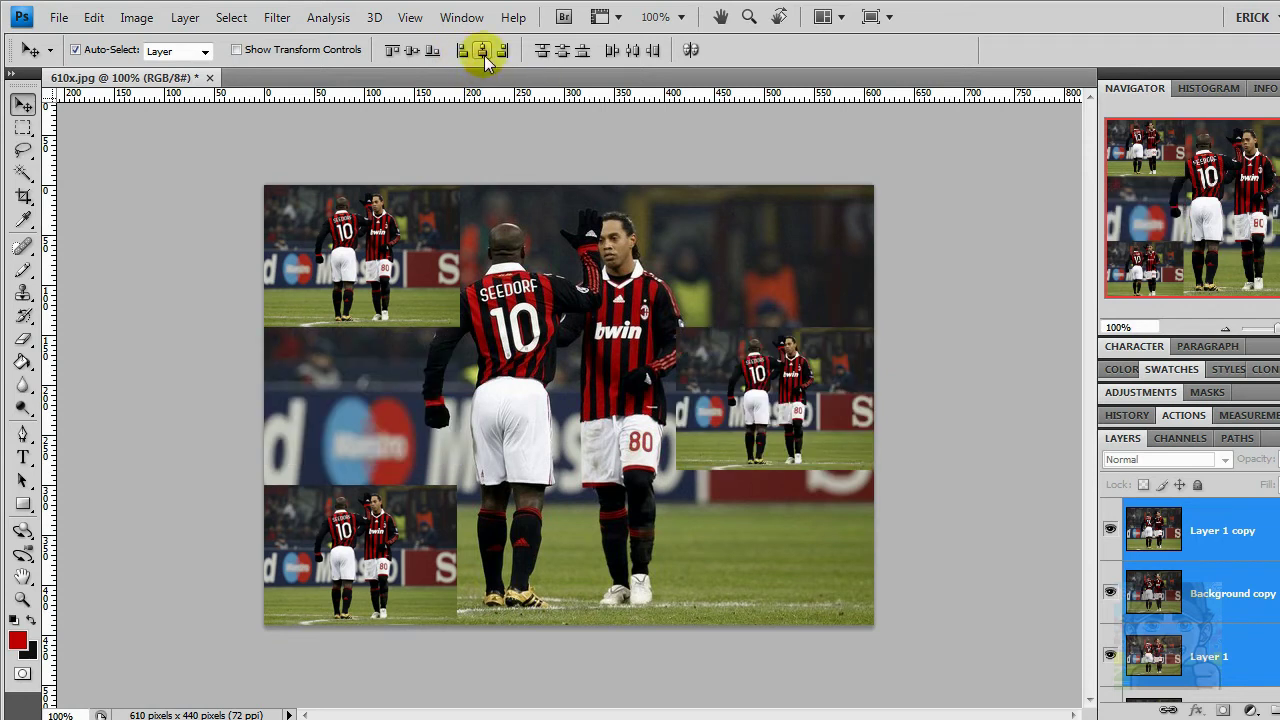
left_click(588, 474)
left_click(482, 50)
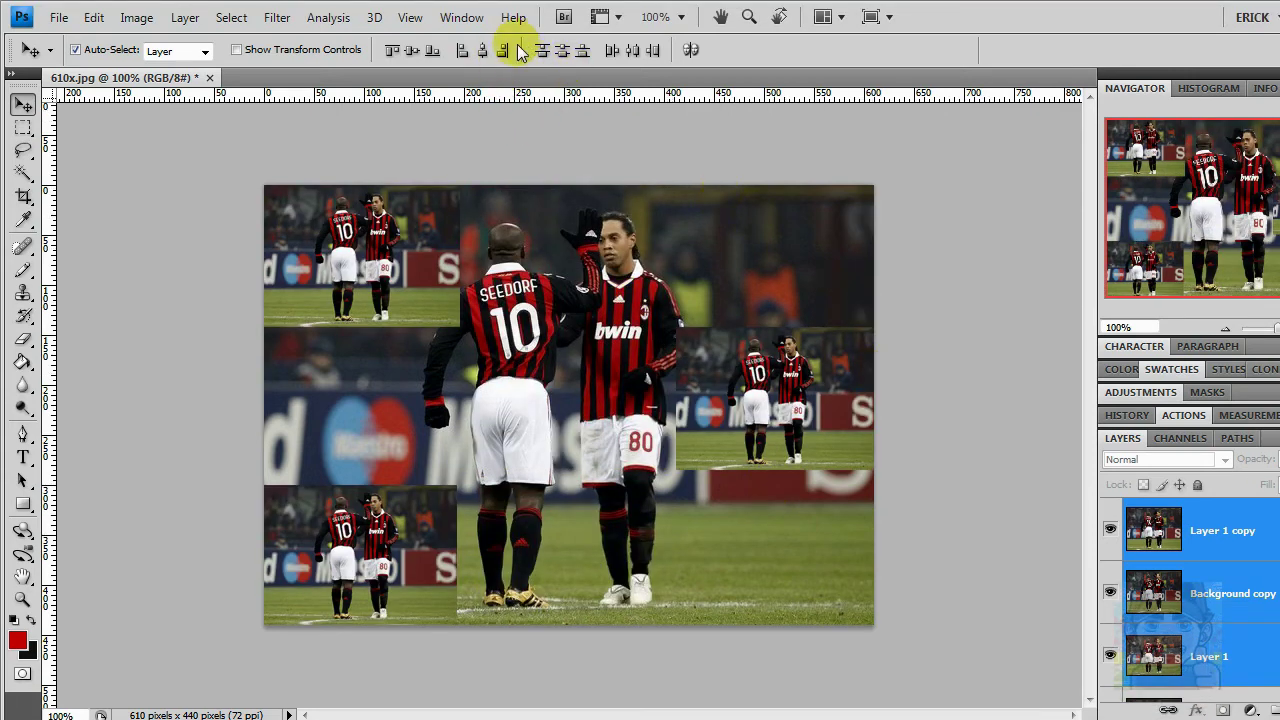
left_click(502, 50)
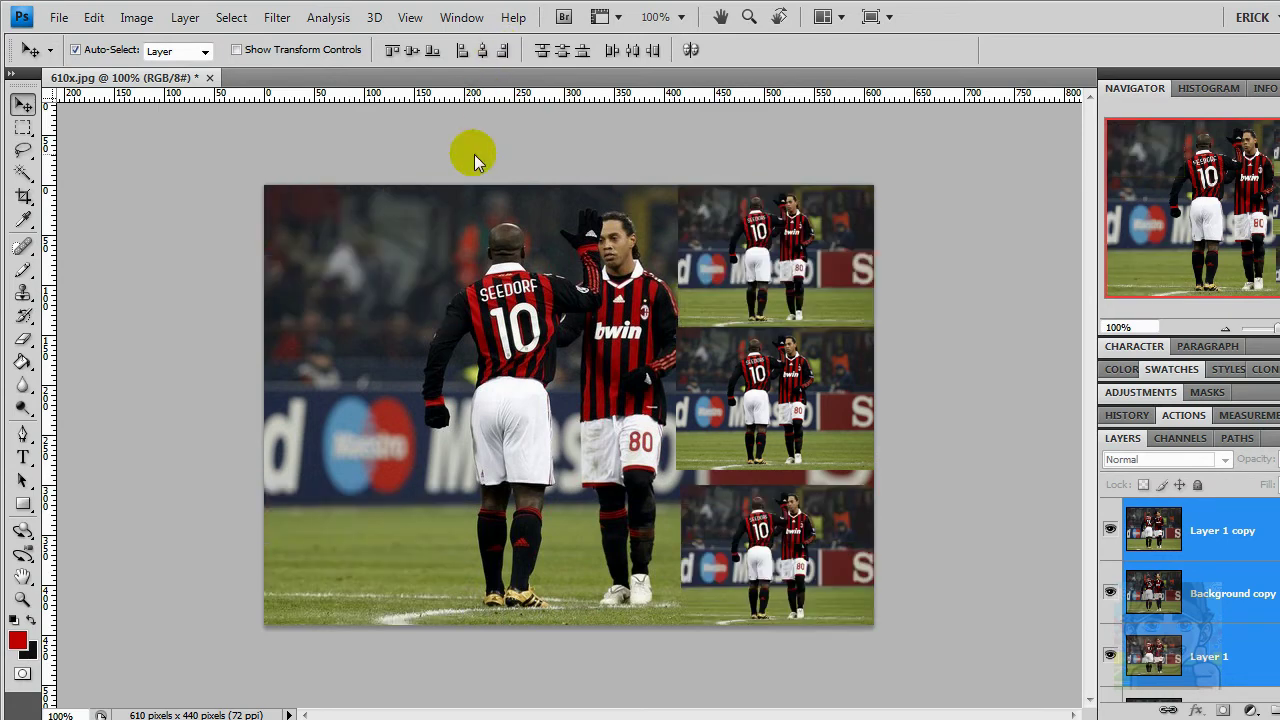
key("ctrl+z")
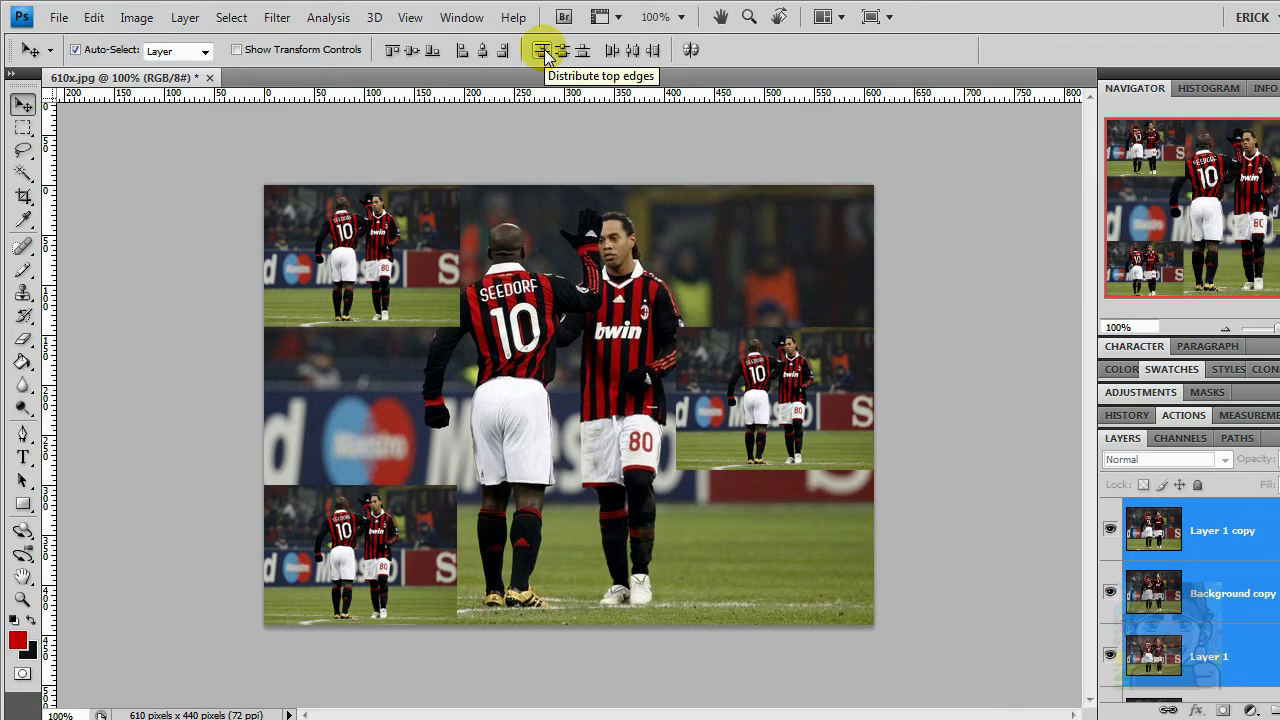
Step: Try top and vertical-centre distribution, then distribute the insets by horizontal centres
left_click(545, 53)
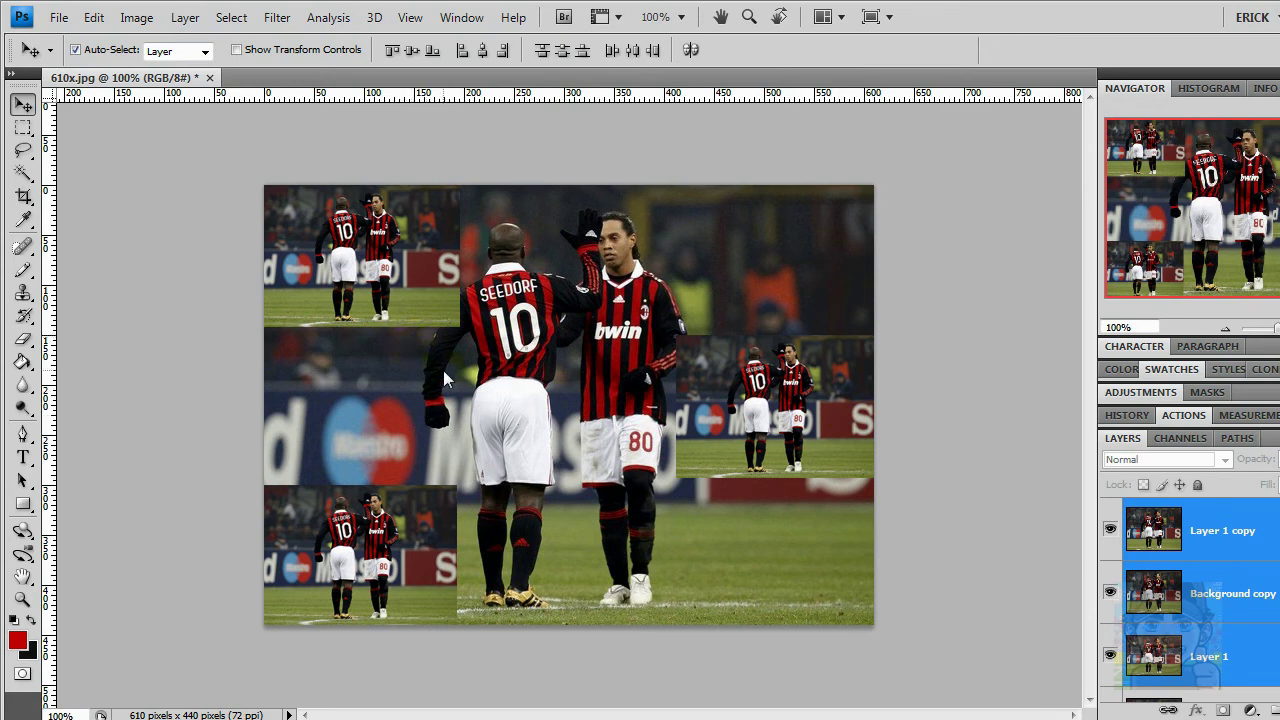
left_click(563, 51)
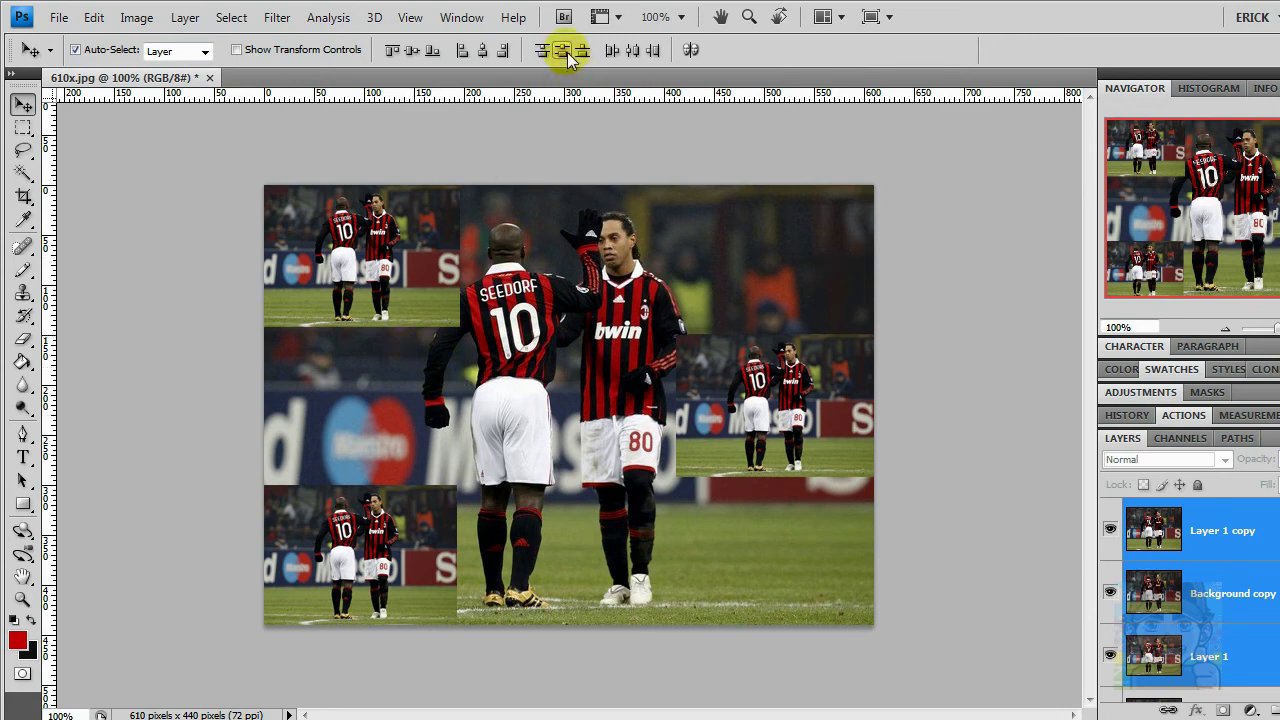
left_click(583, 51)
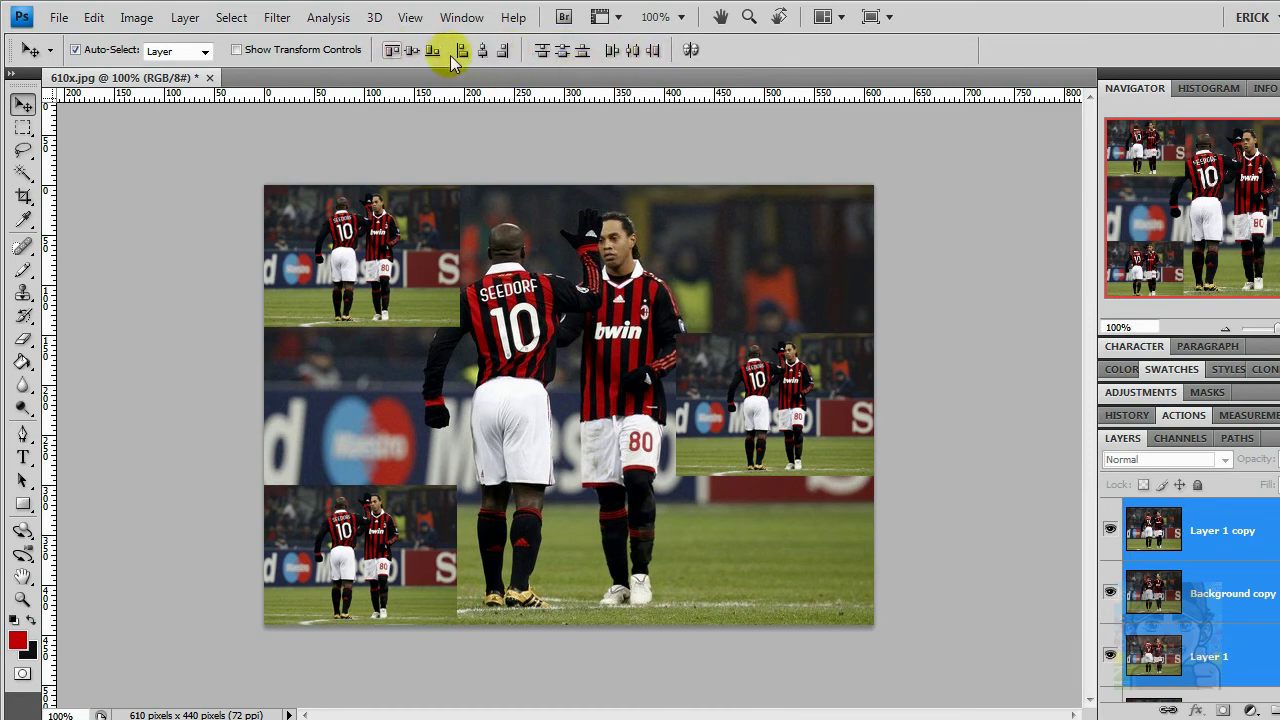
left_click(612, 55)
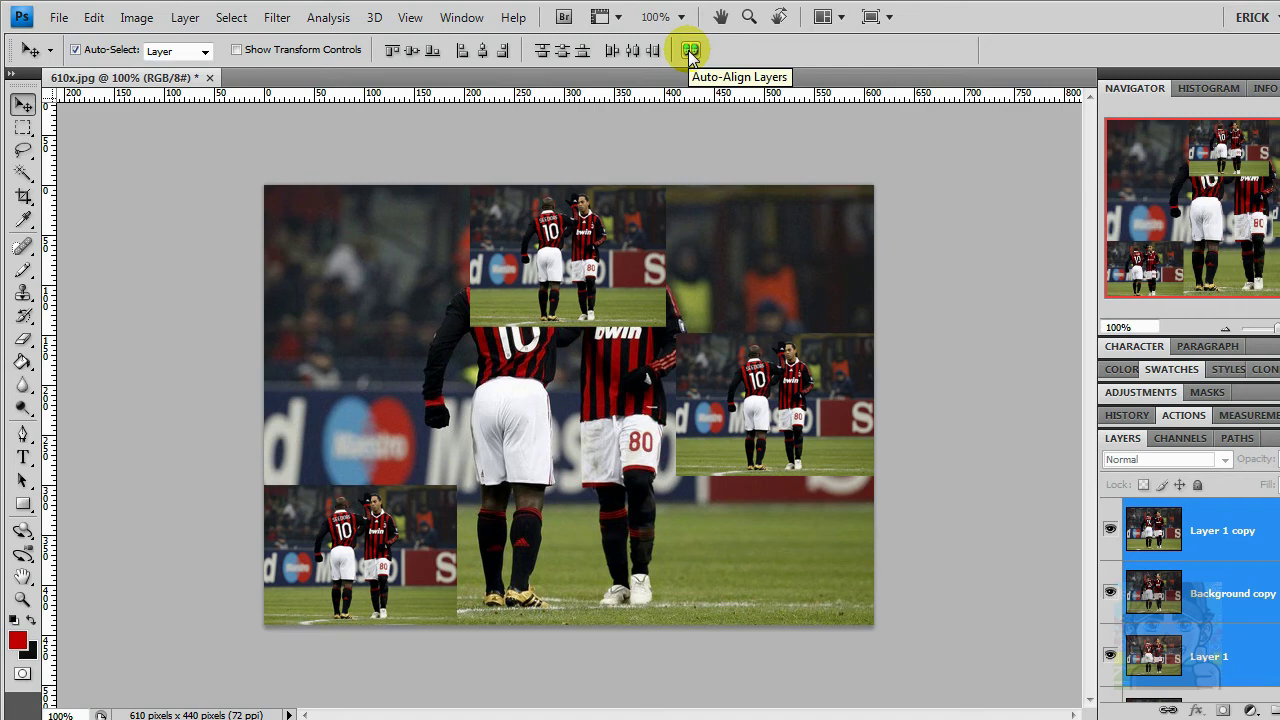
Step: Auto-align the three inset layers with Auto projection
left_click(689, 55)
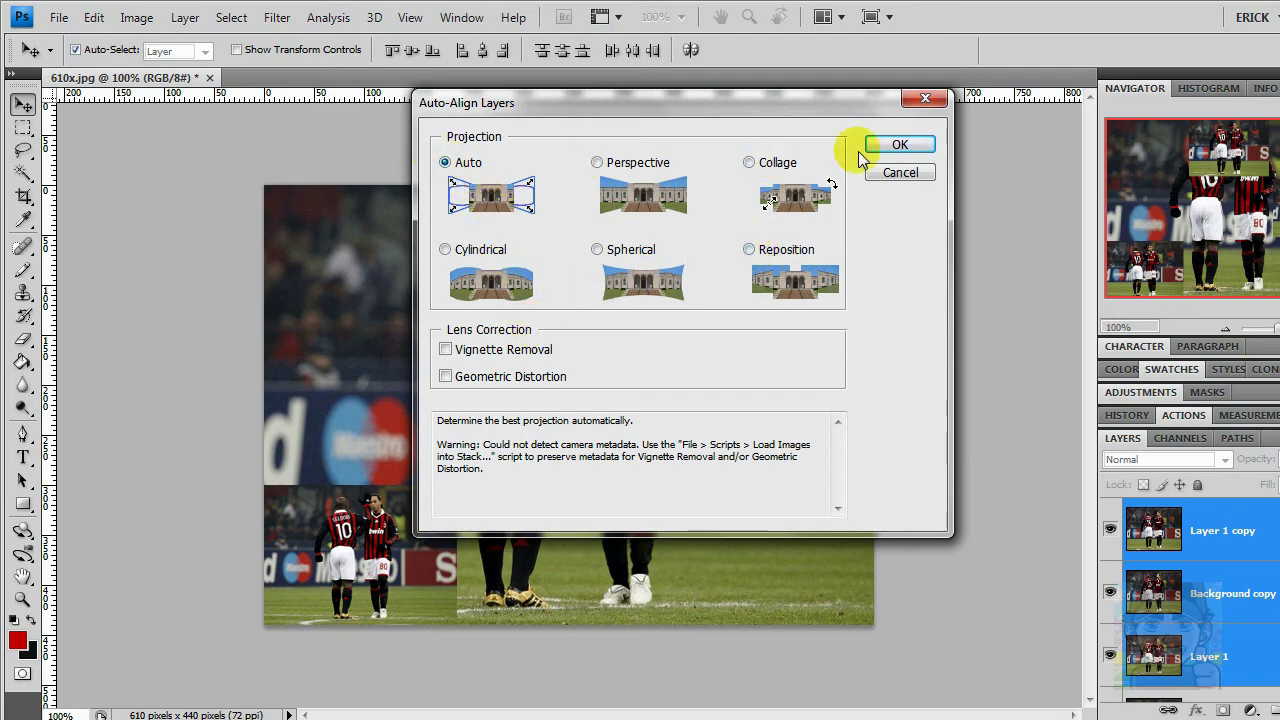
left_click(899, 146)
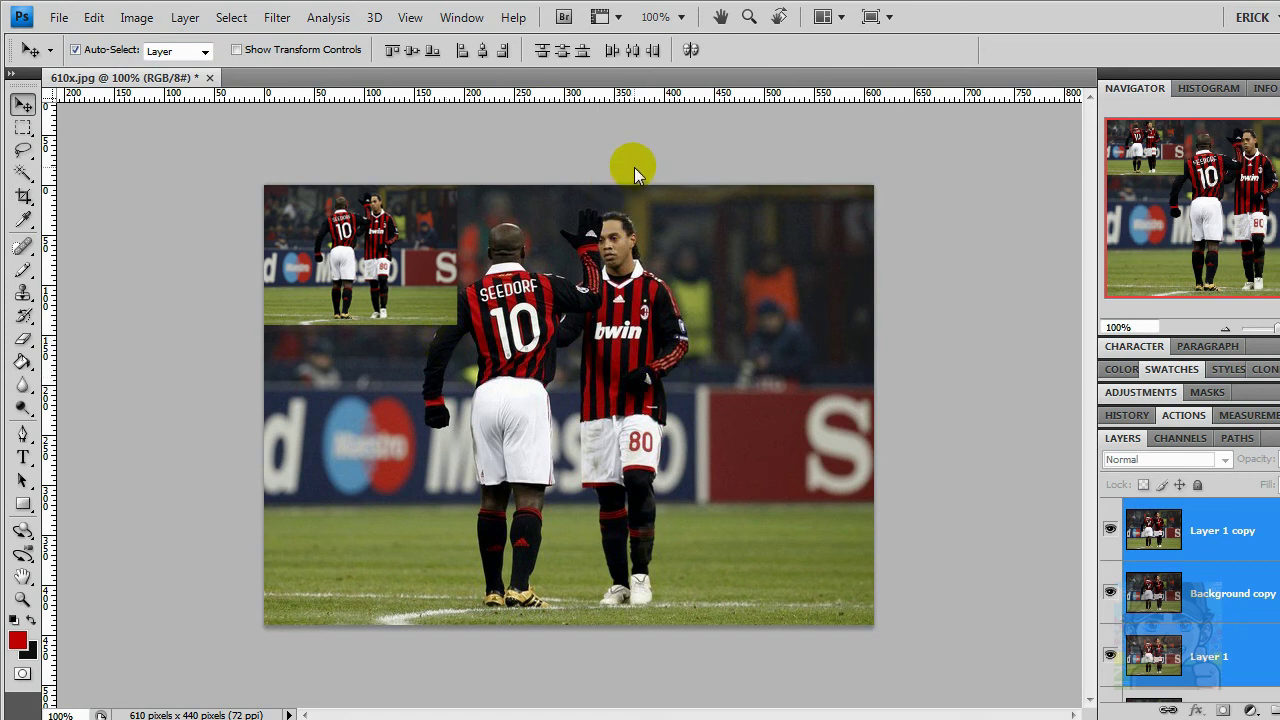
Step: Undo auto-align, then stack the insets in a horizontally centred, vertically evenly spaced column
key("ctrl+z")
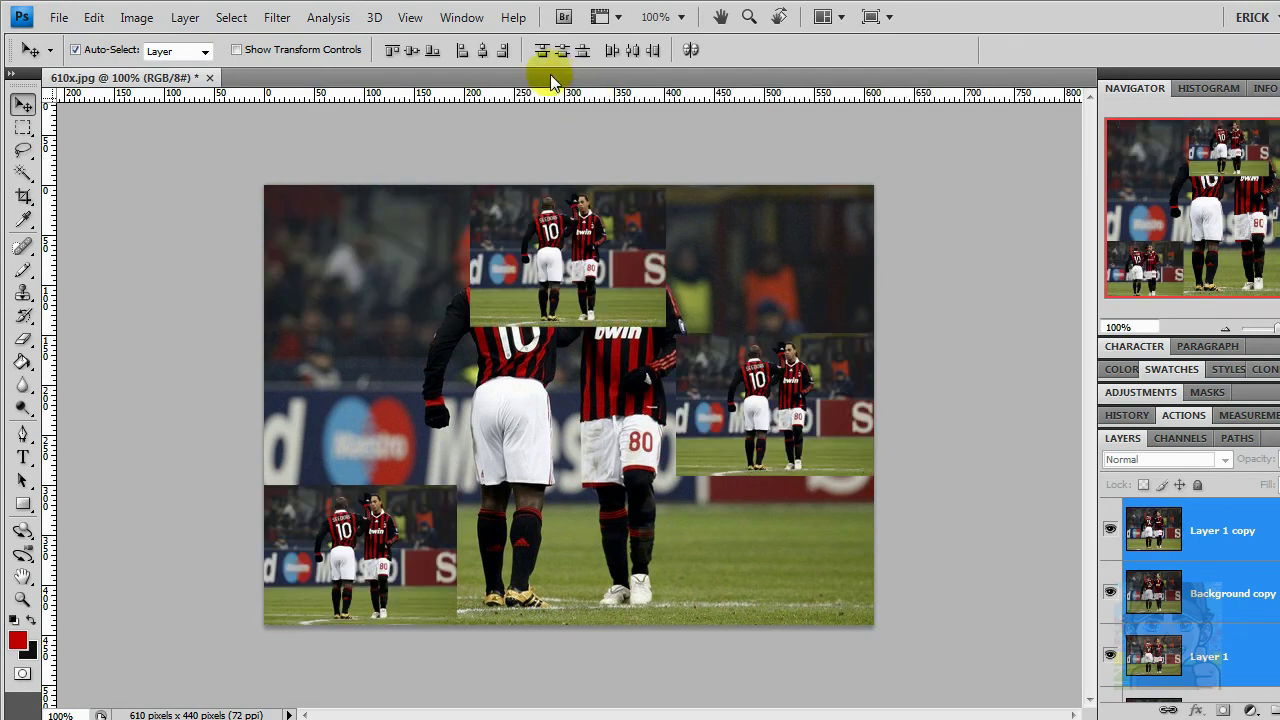
left_click(478, 54)
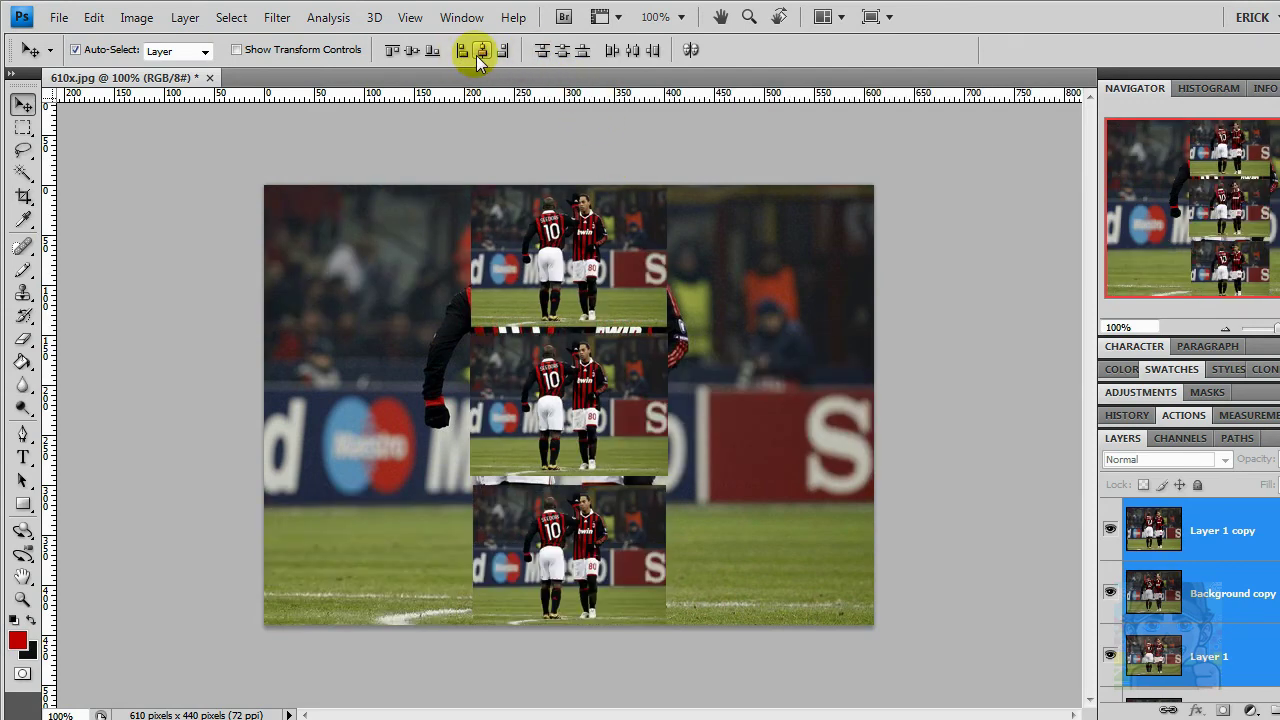
left_click(562, 54)
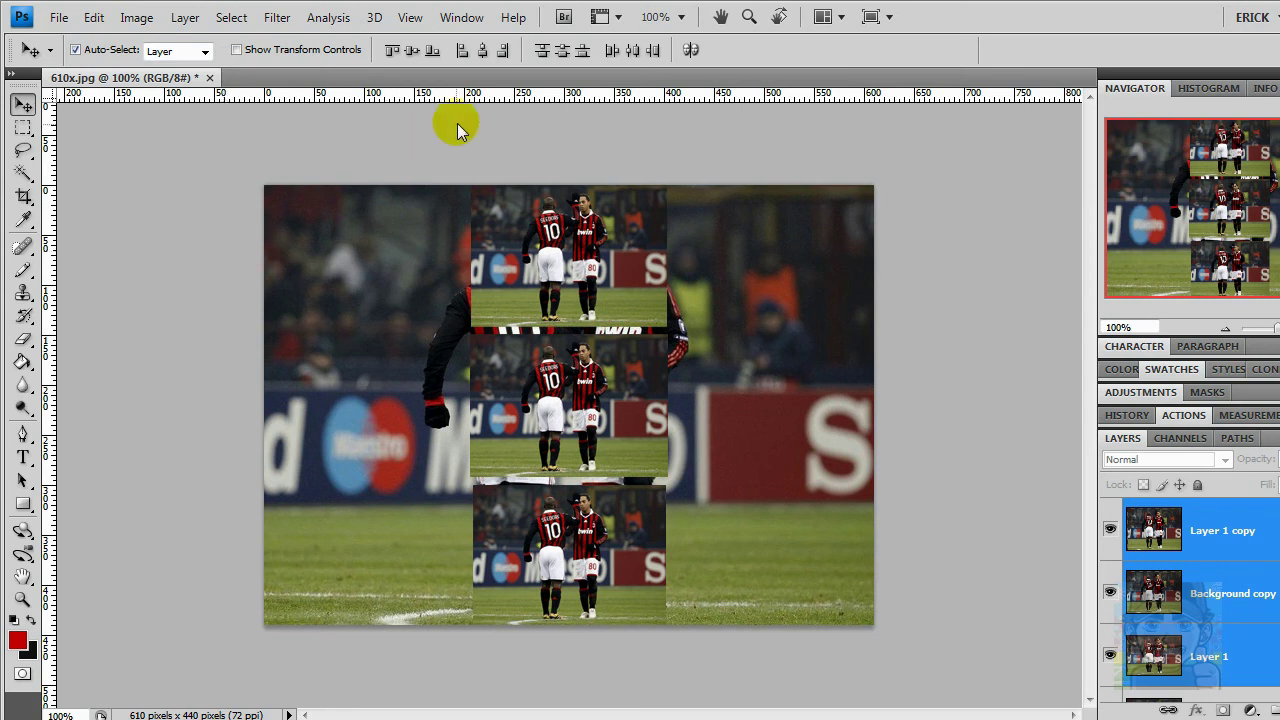
Step: Try right and left edge alignment, recentre the column, and minimize Photoshop
left_click(502, 51)
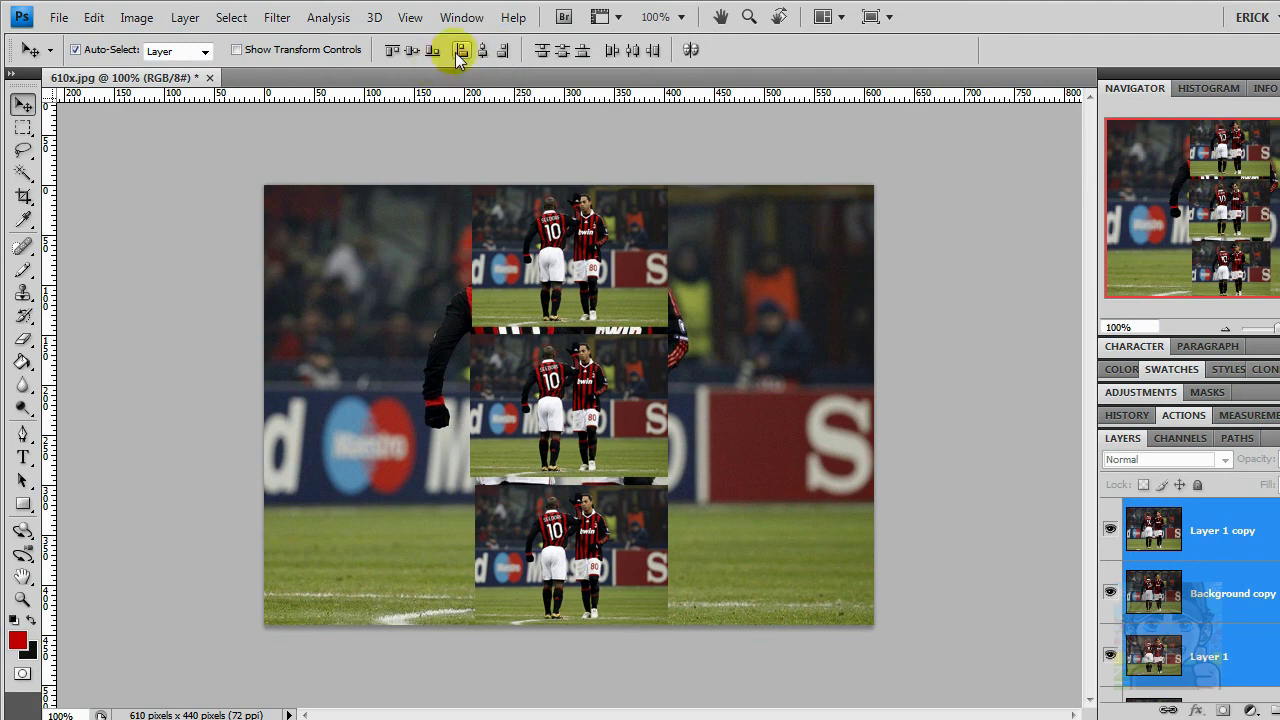
left_click(461, 51)
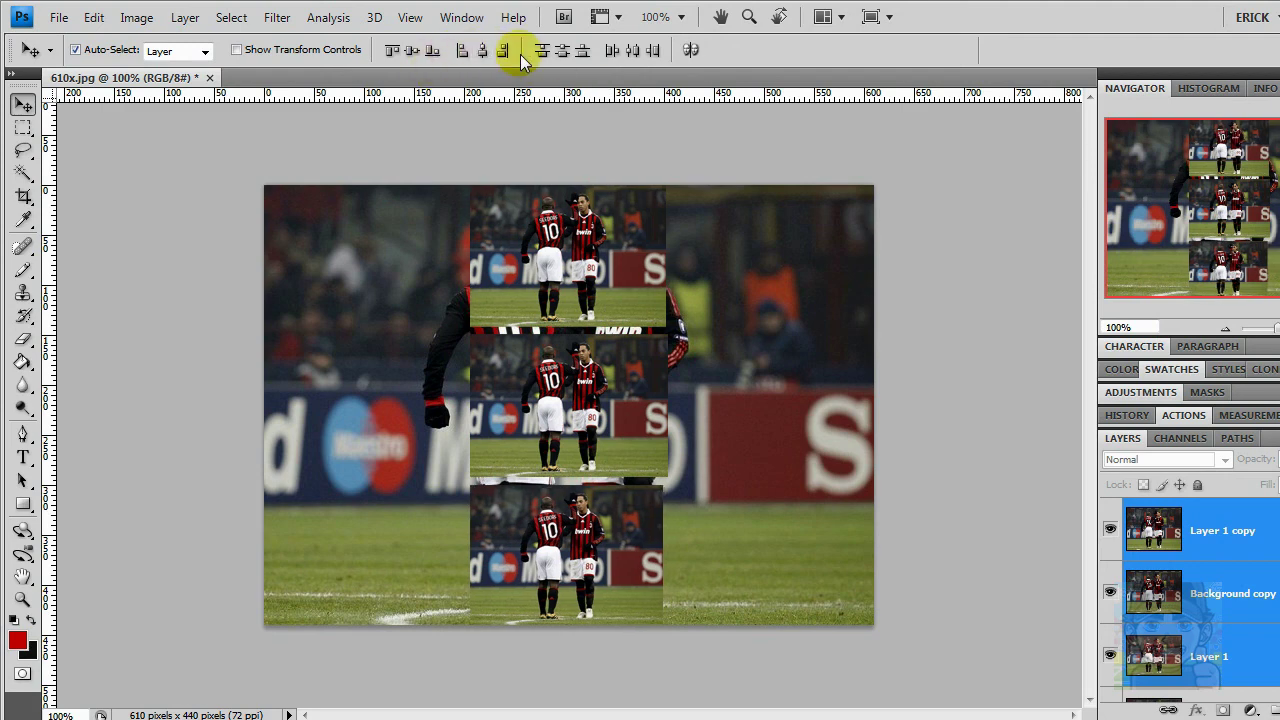
left_click(482, 51)
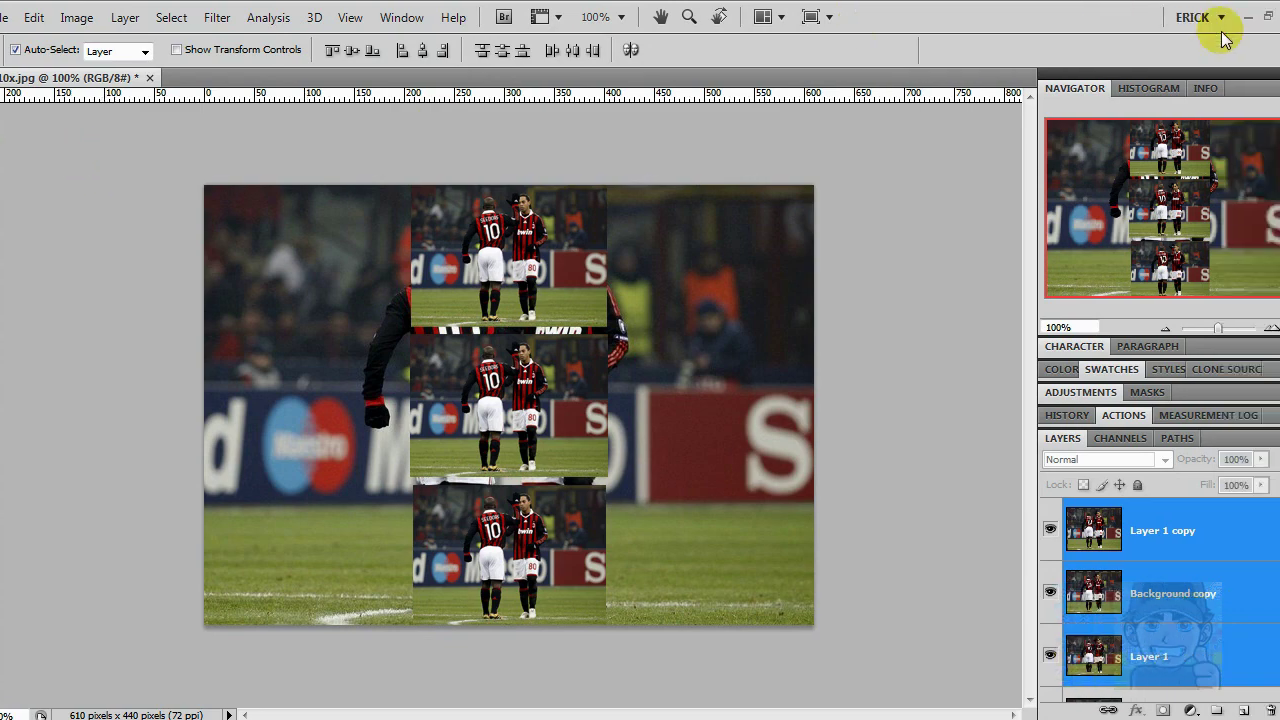
left_click(1248, 17)
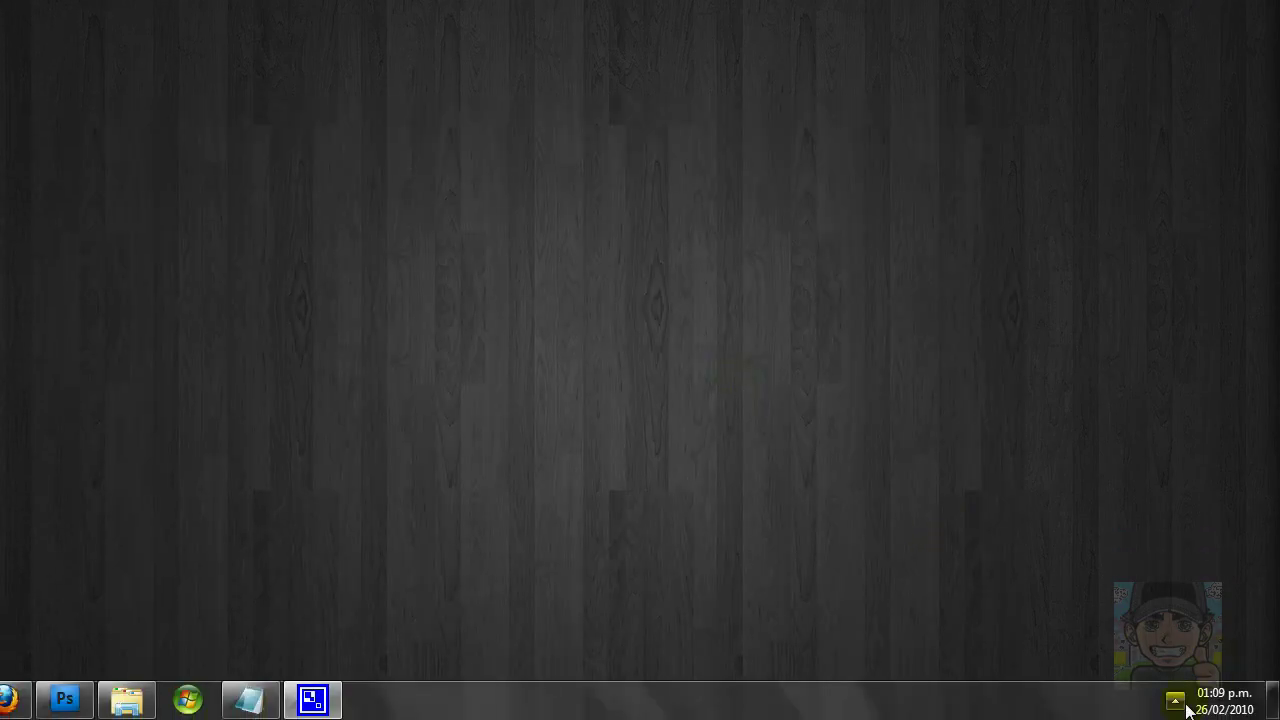